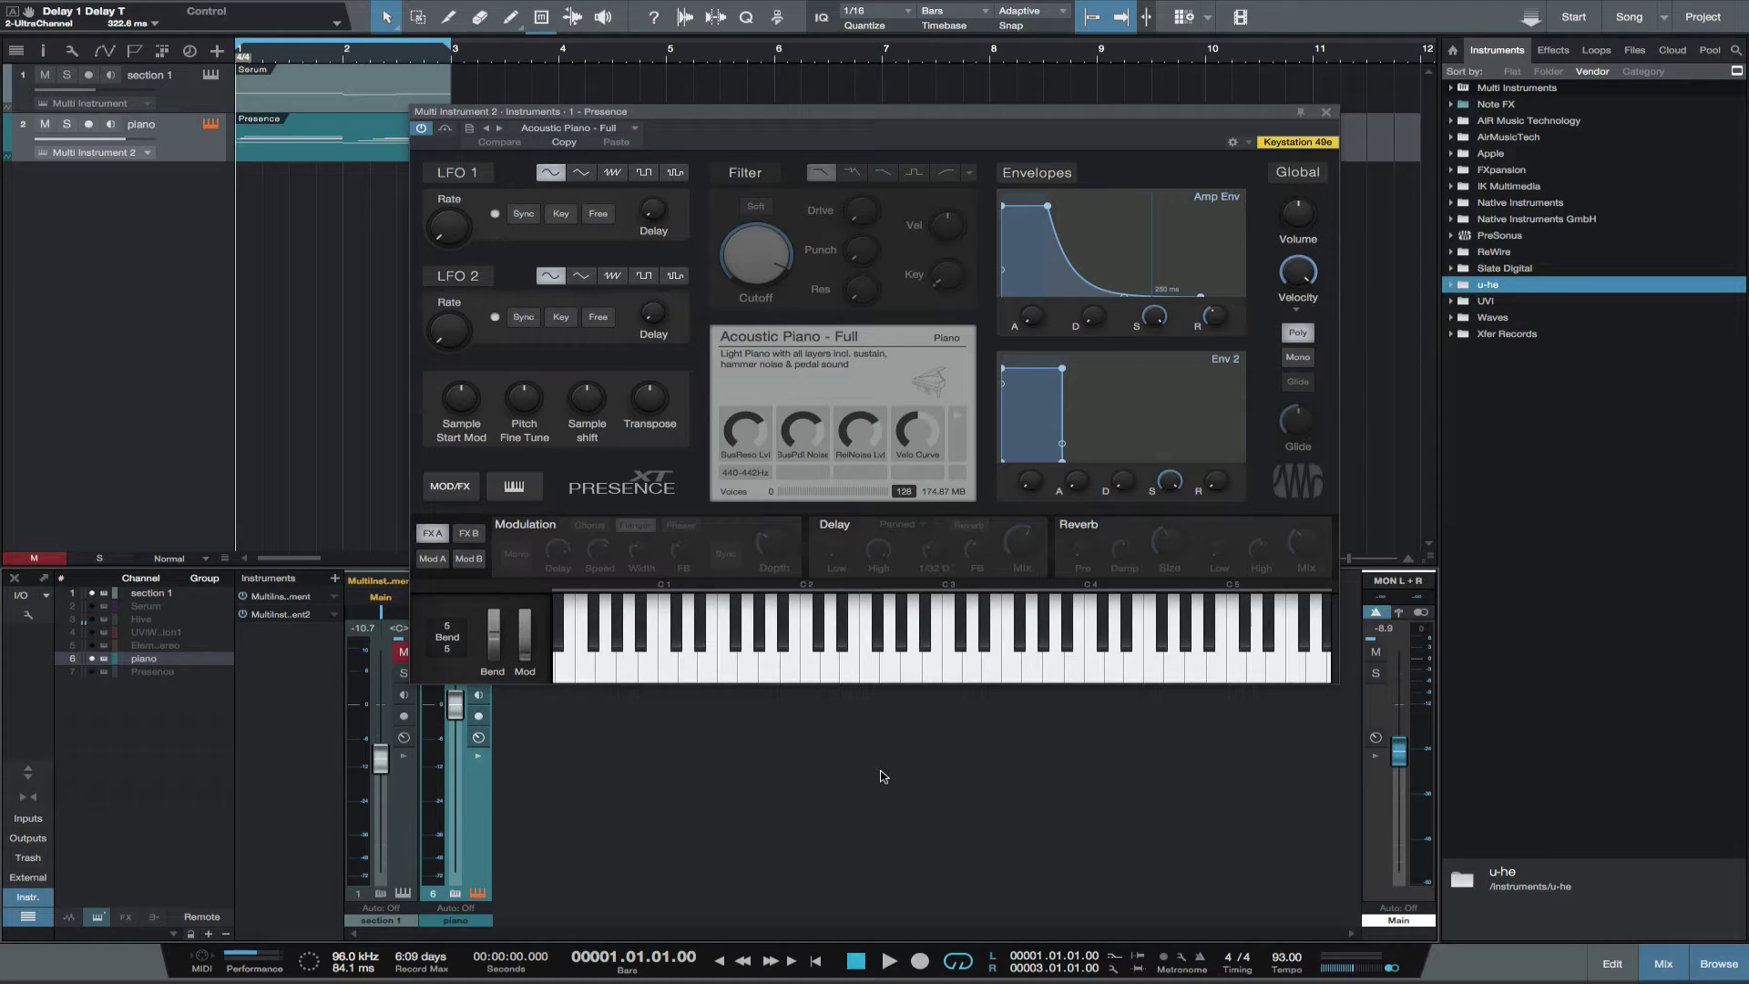
Play the song, then combine Serum from Xfer Records with Presence on the piano track.
key("space")
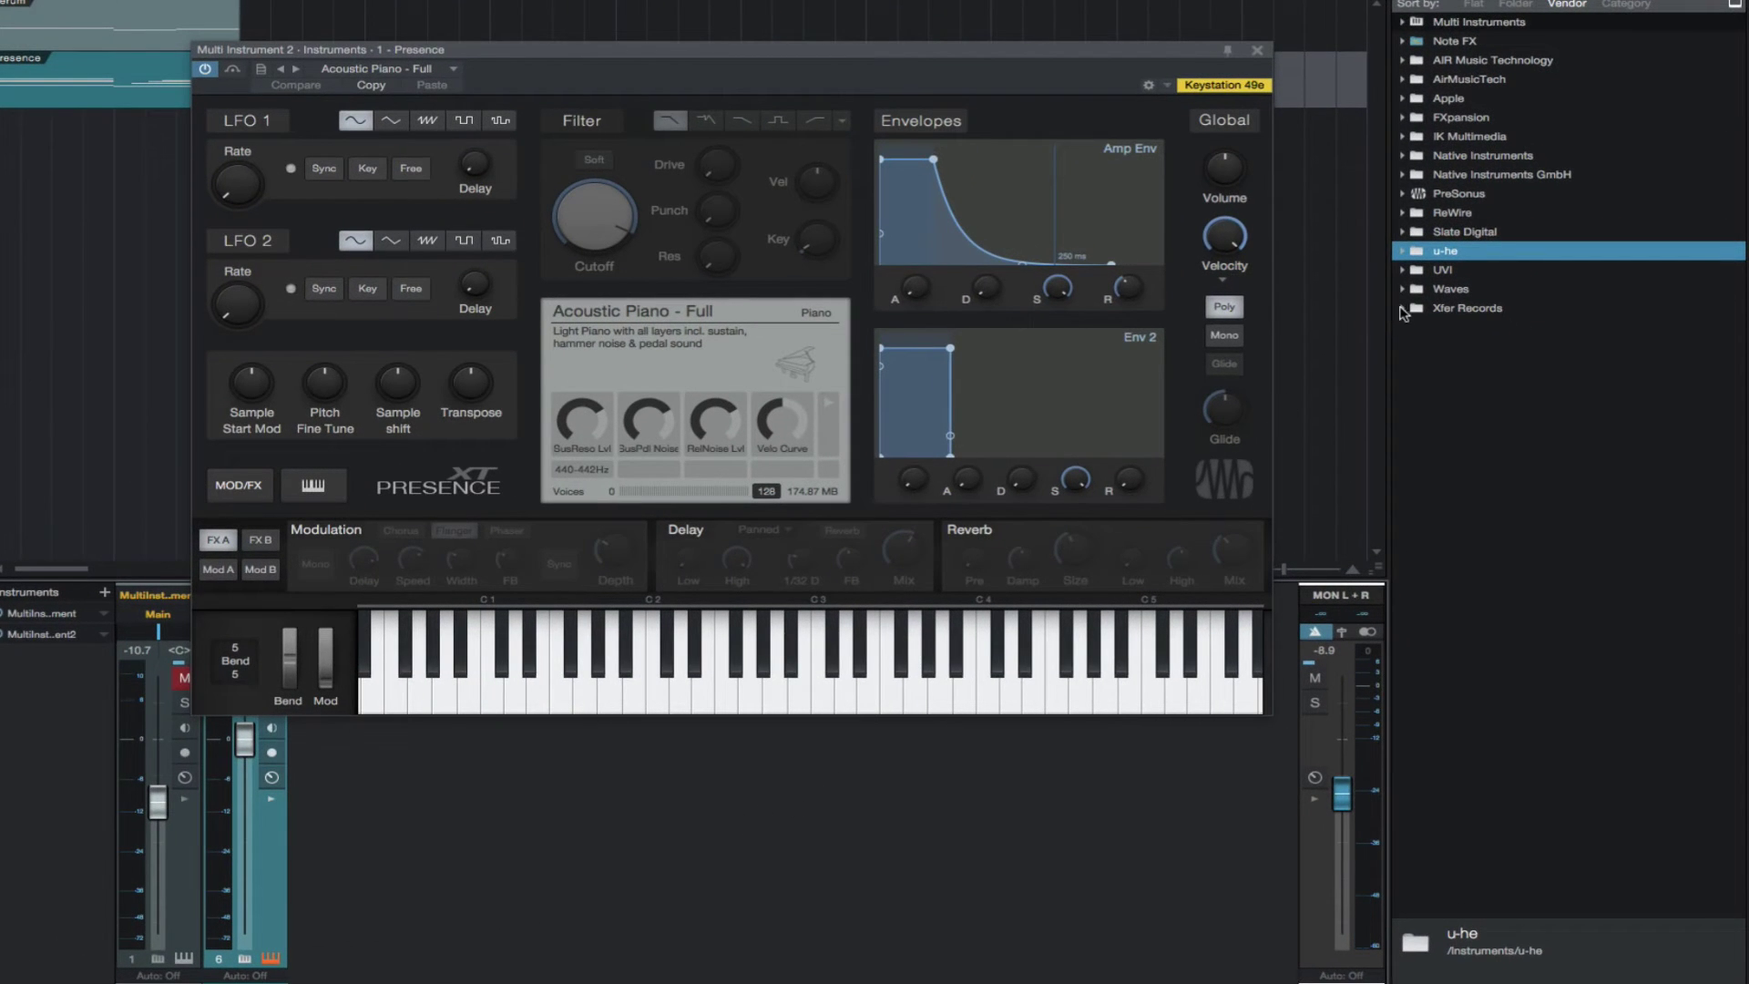
left_click(1418, 316)
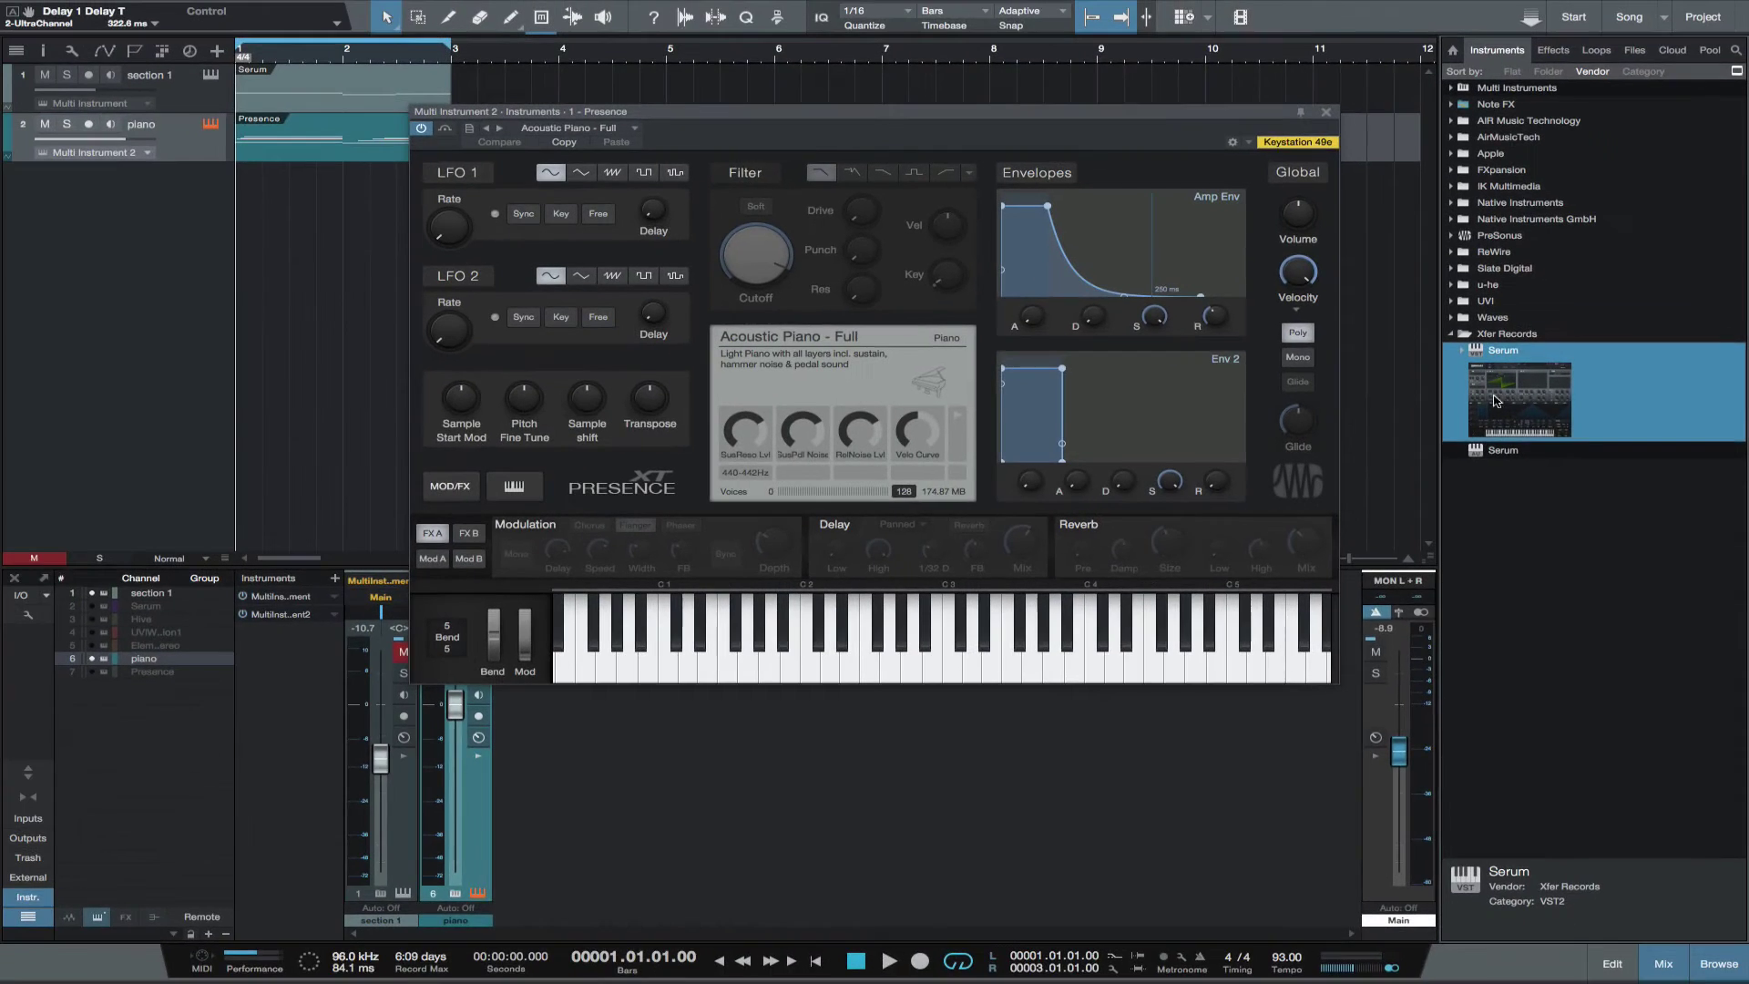
left_click_drag(1464, 443, 131, 137)
left_click_drag(448, 275, 434, 216)
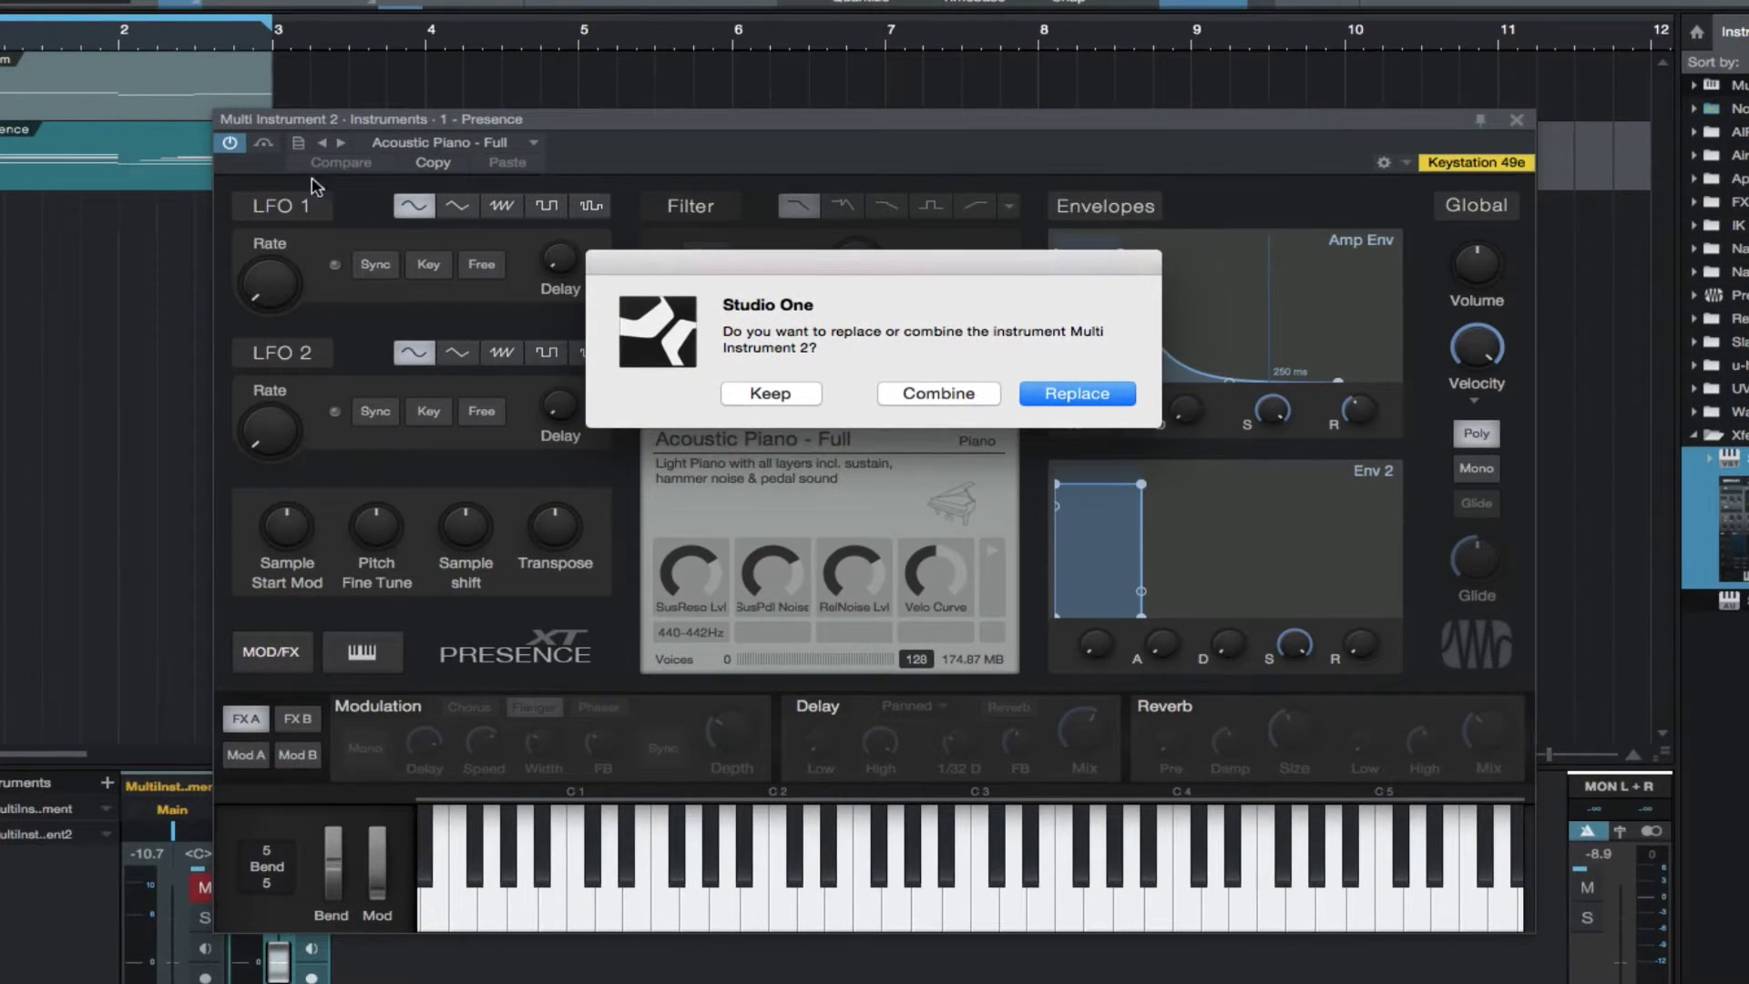
left_click(929, 394)
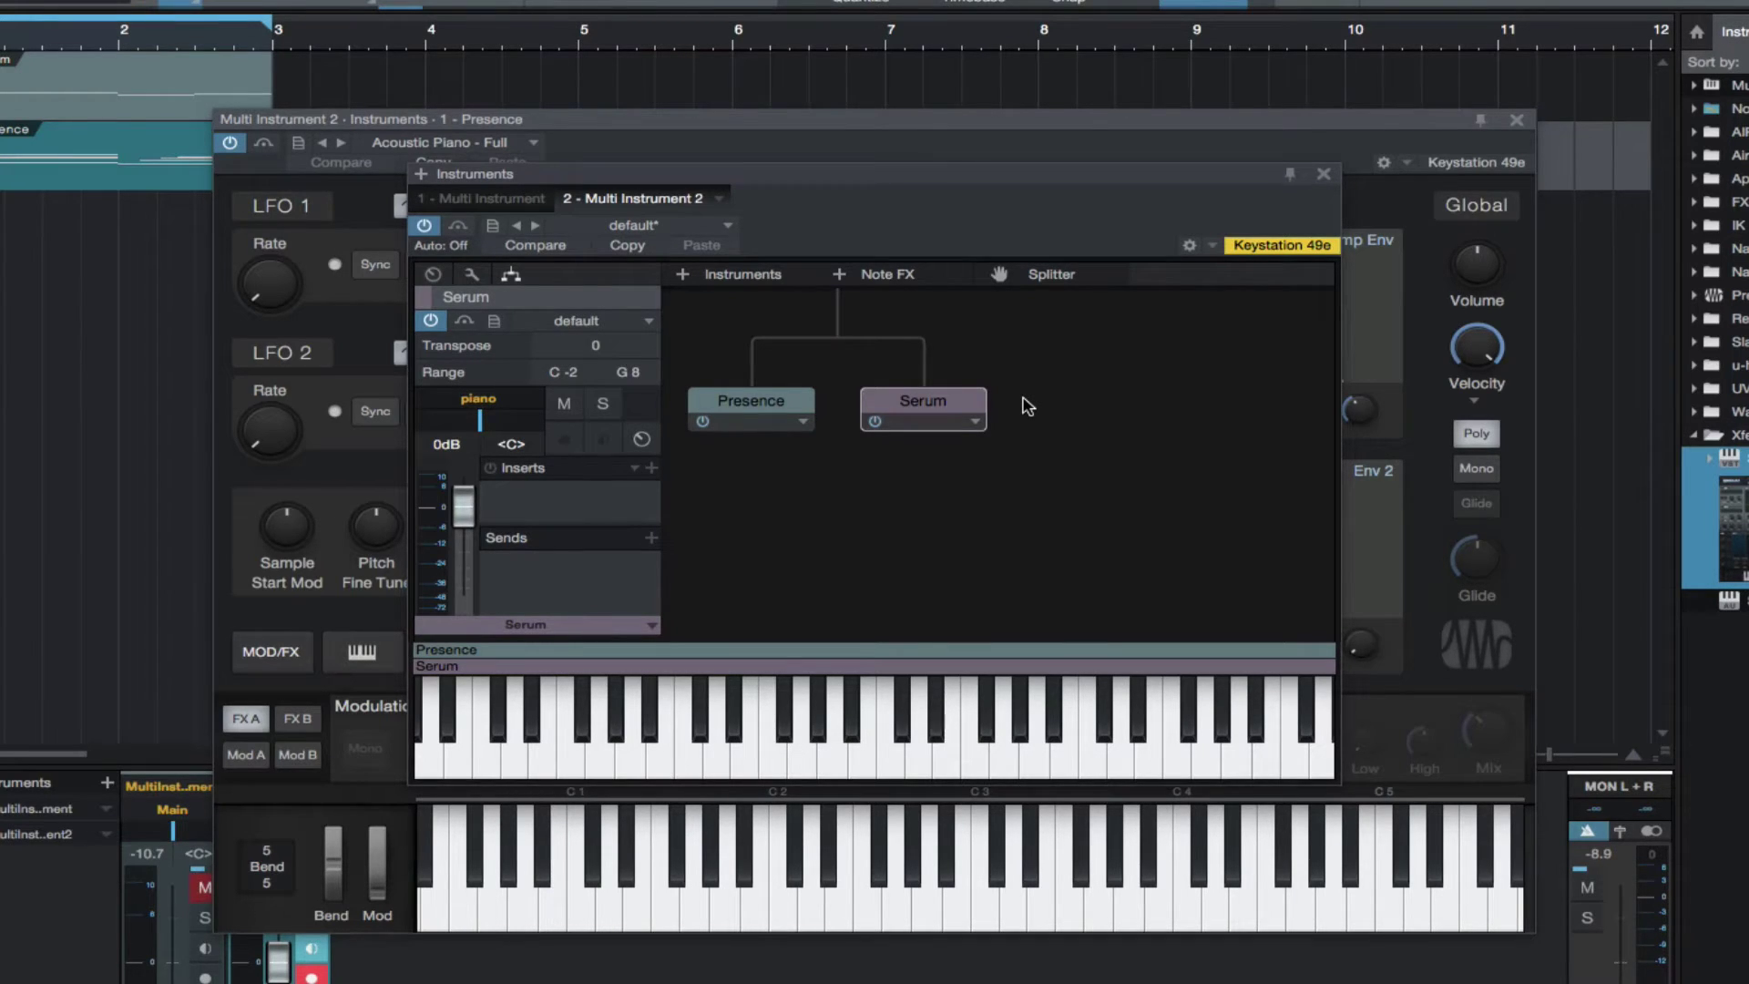
Load the Pads preset PD D_Pad 2 [DU] into the Serum layer and close Serum.
double_click(944, 408)
left_click(882, 194)
mouse_move(891, 327)
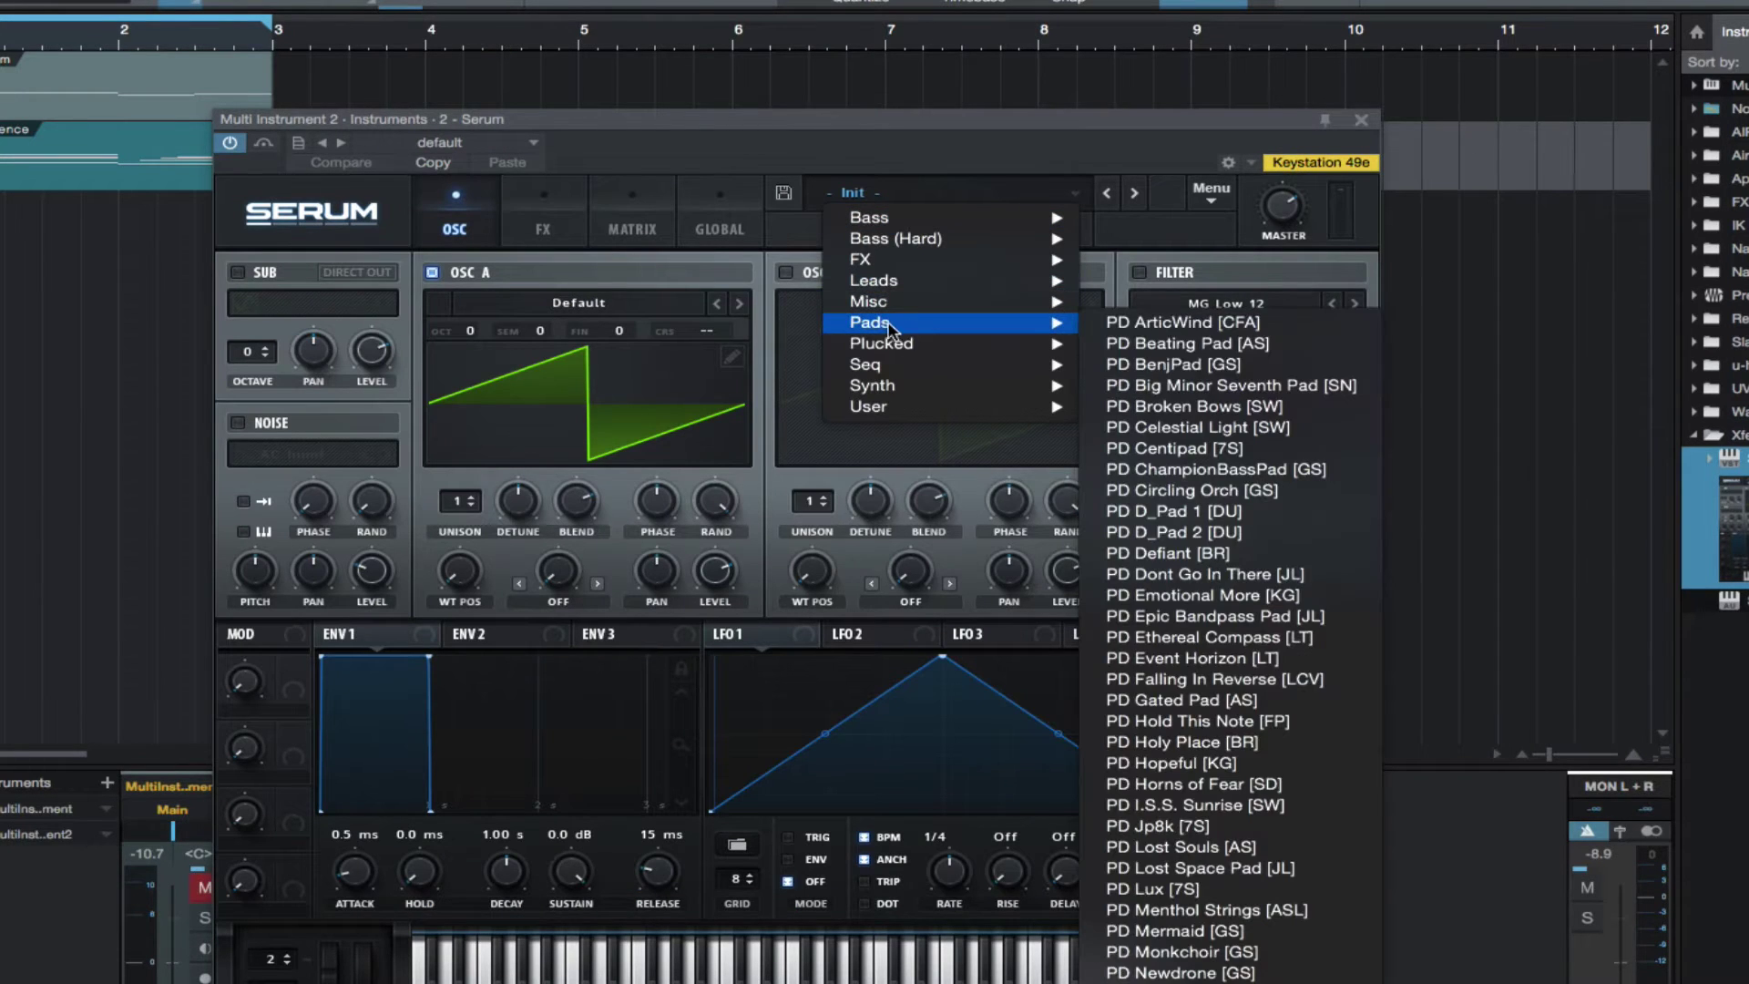
left_click(1180, 534)
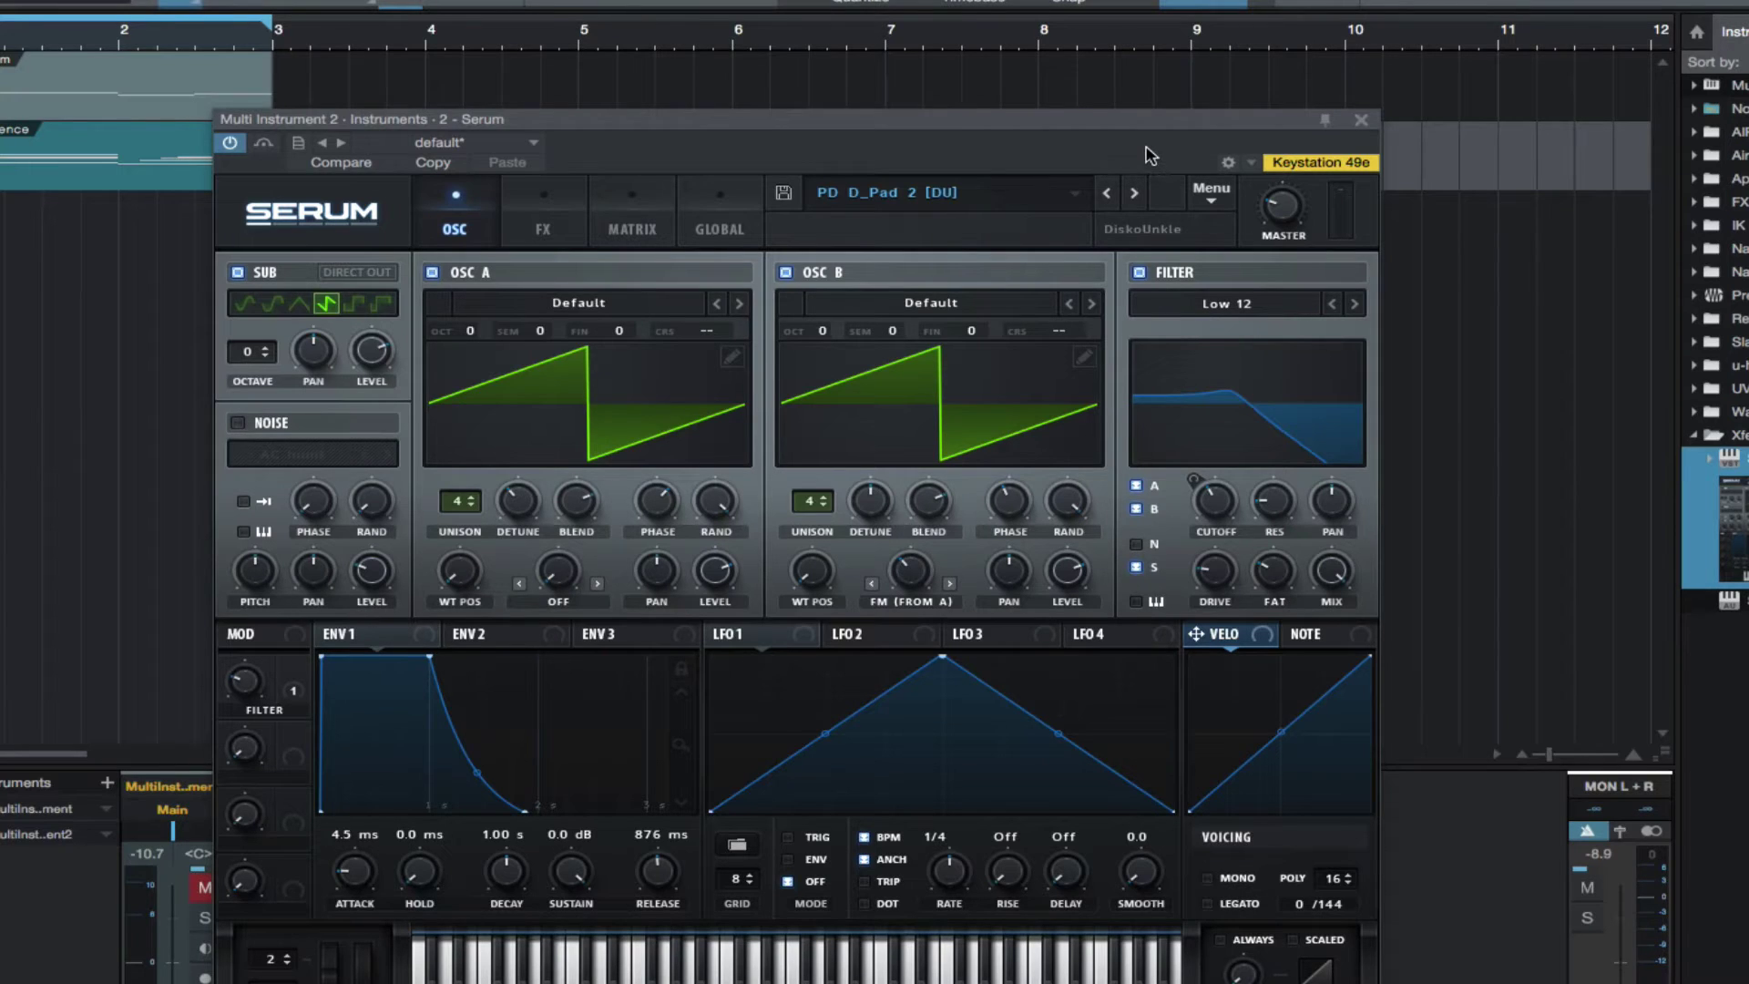
left_click(1361, 120)
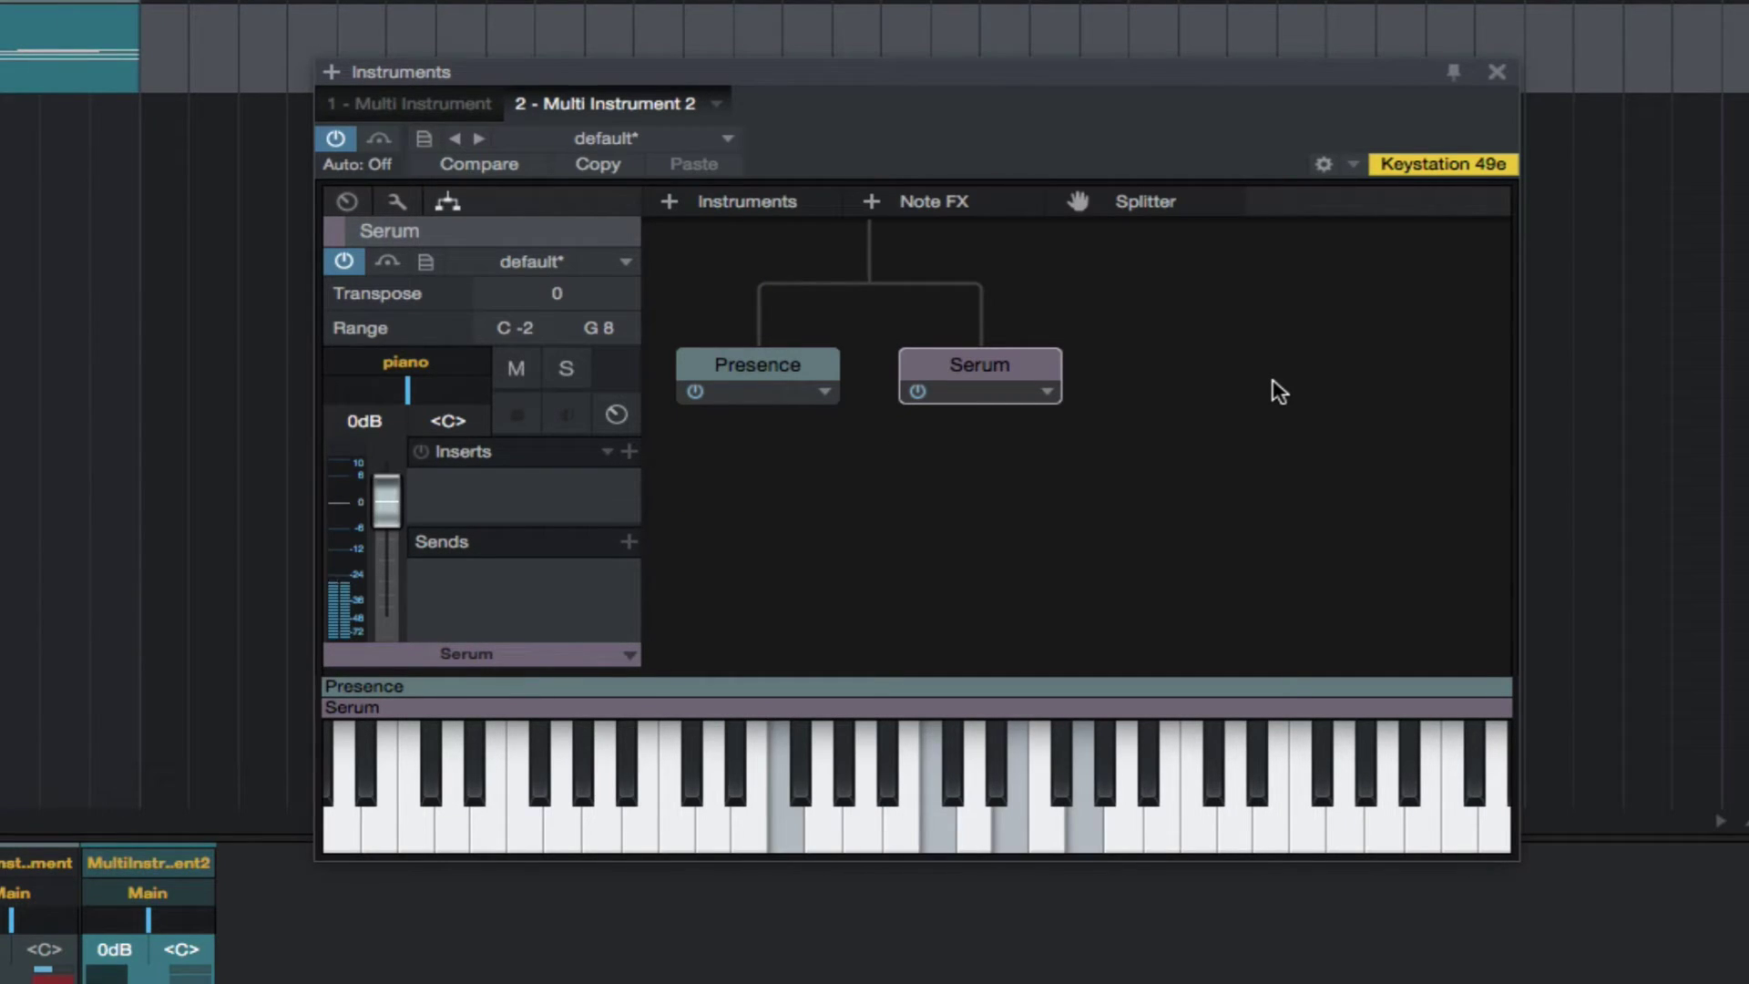
Rename the Presence layer to Piano.
left_click(809, 383)
left_click(824, 391)
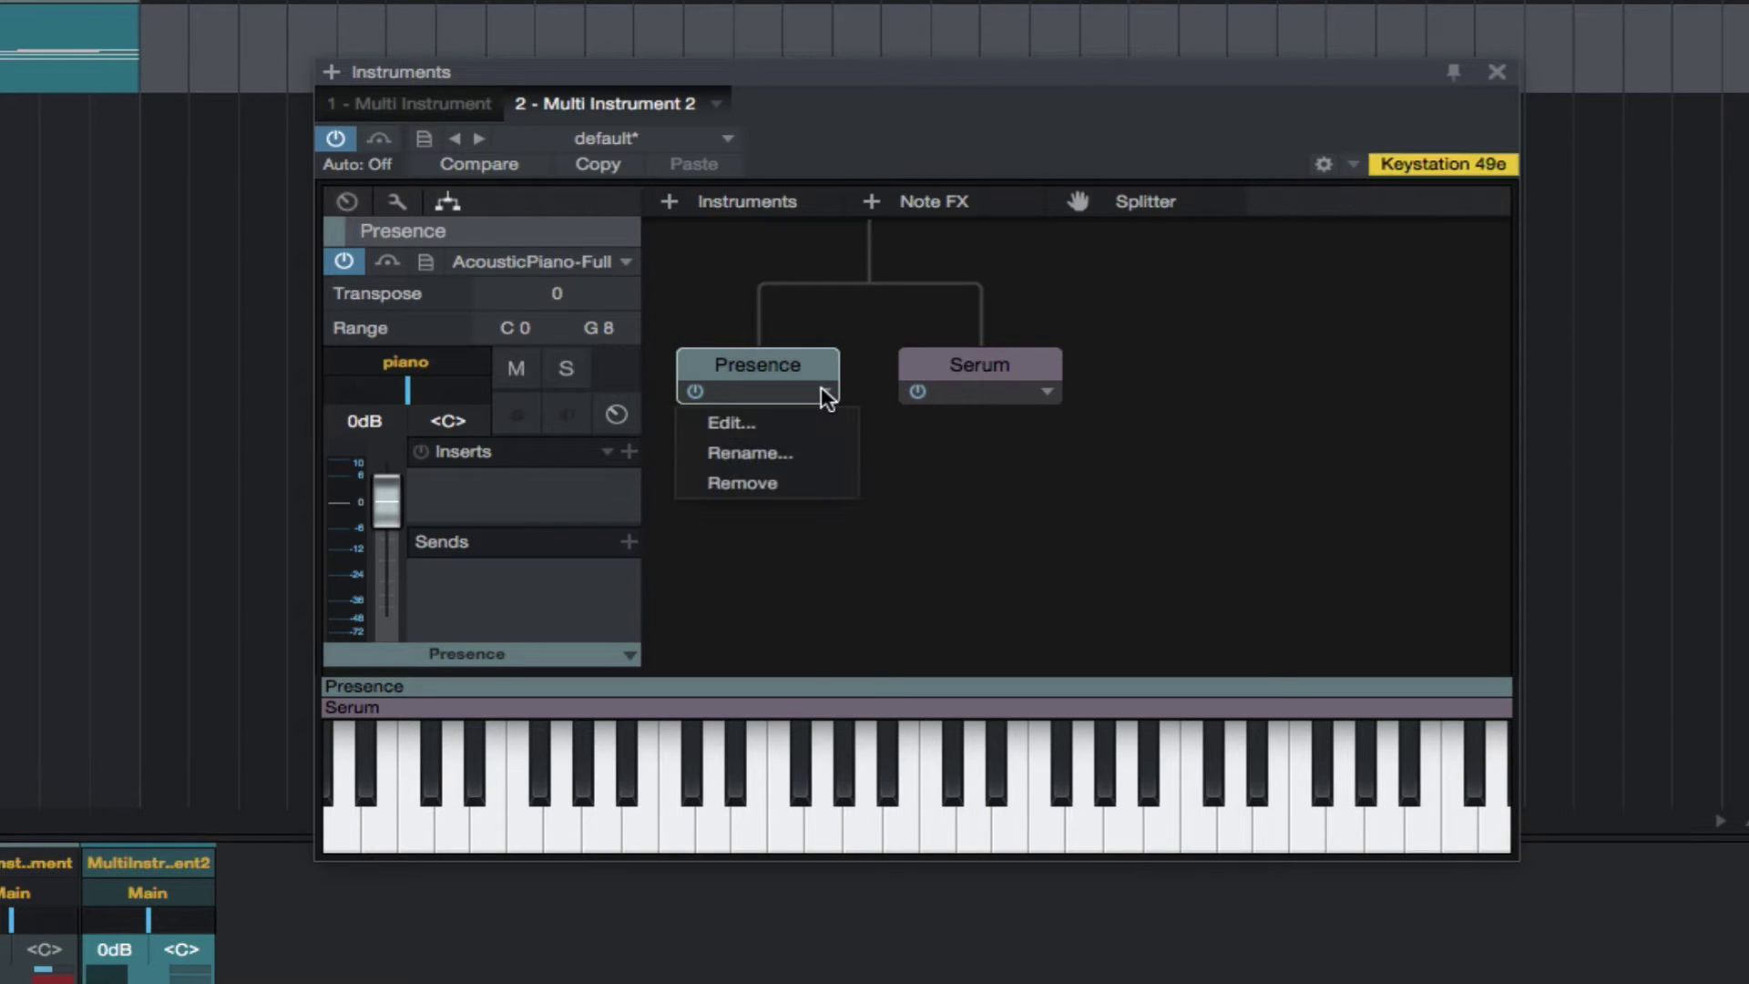
left_click(776, 445)
type("Piano")
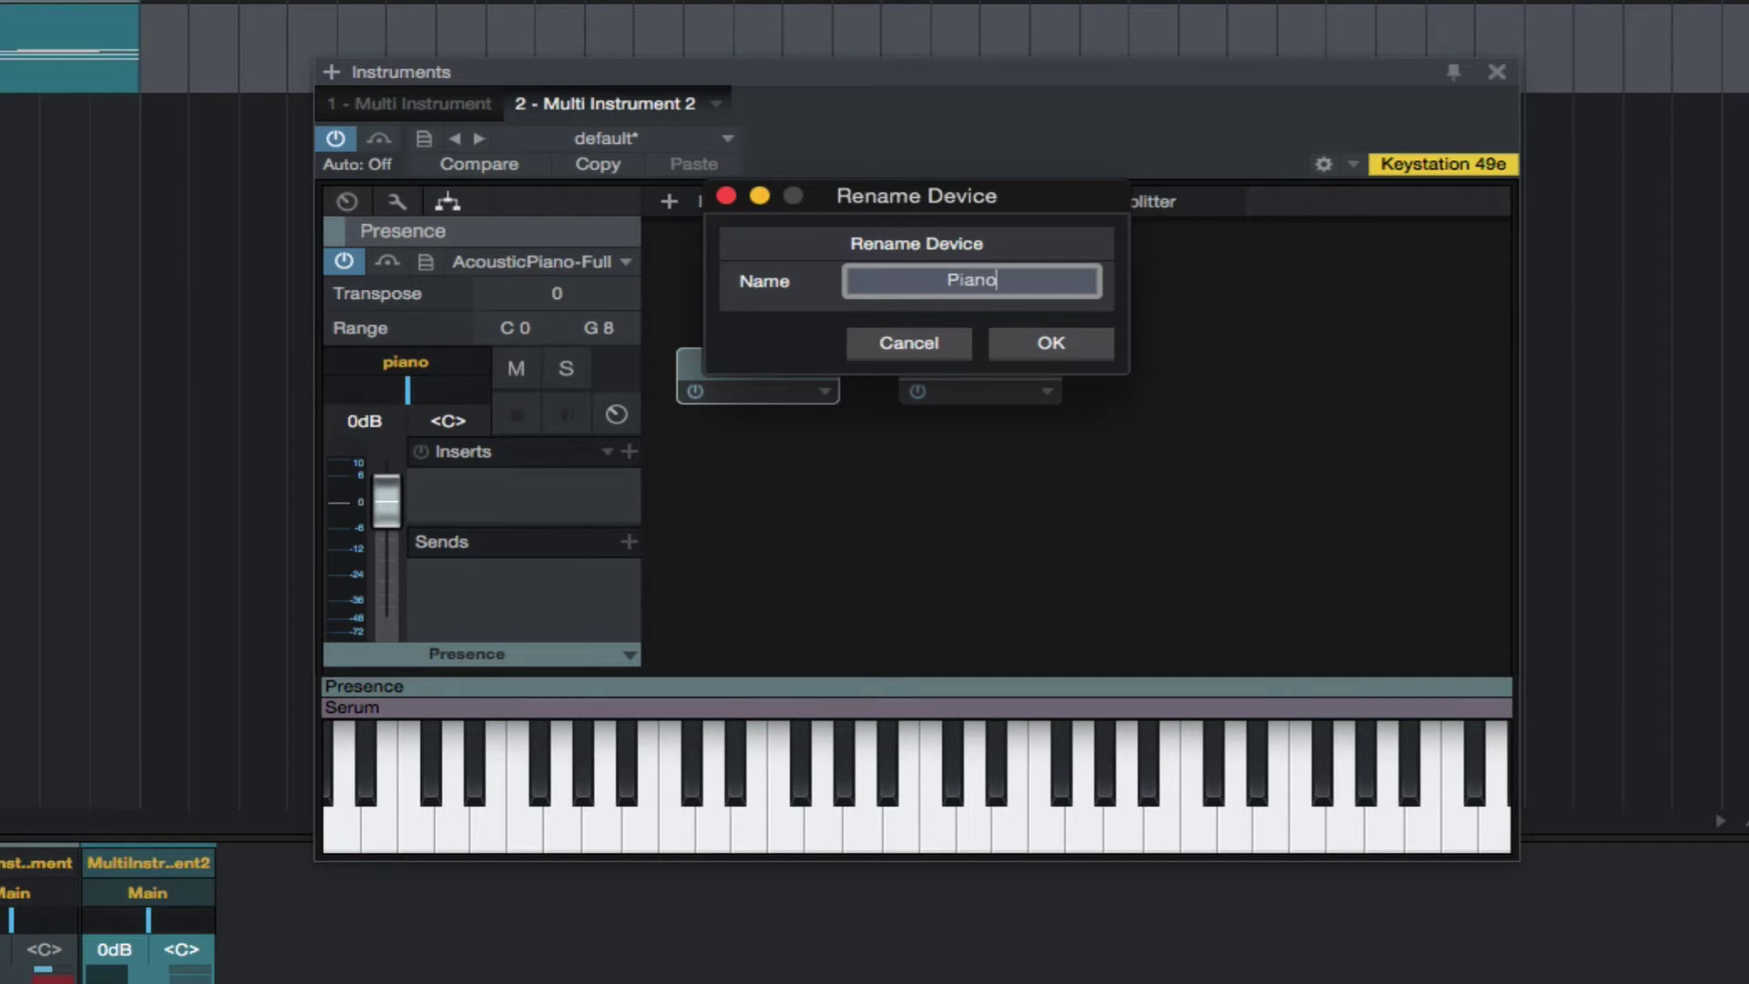
key("Return")
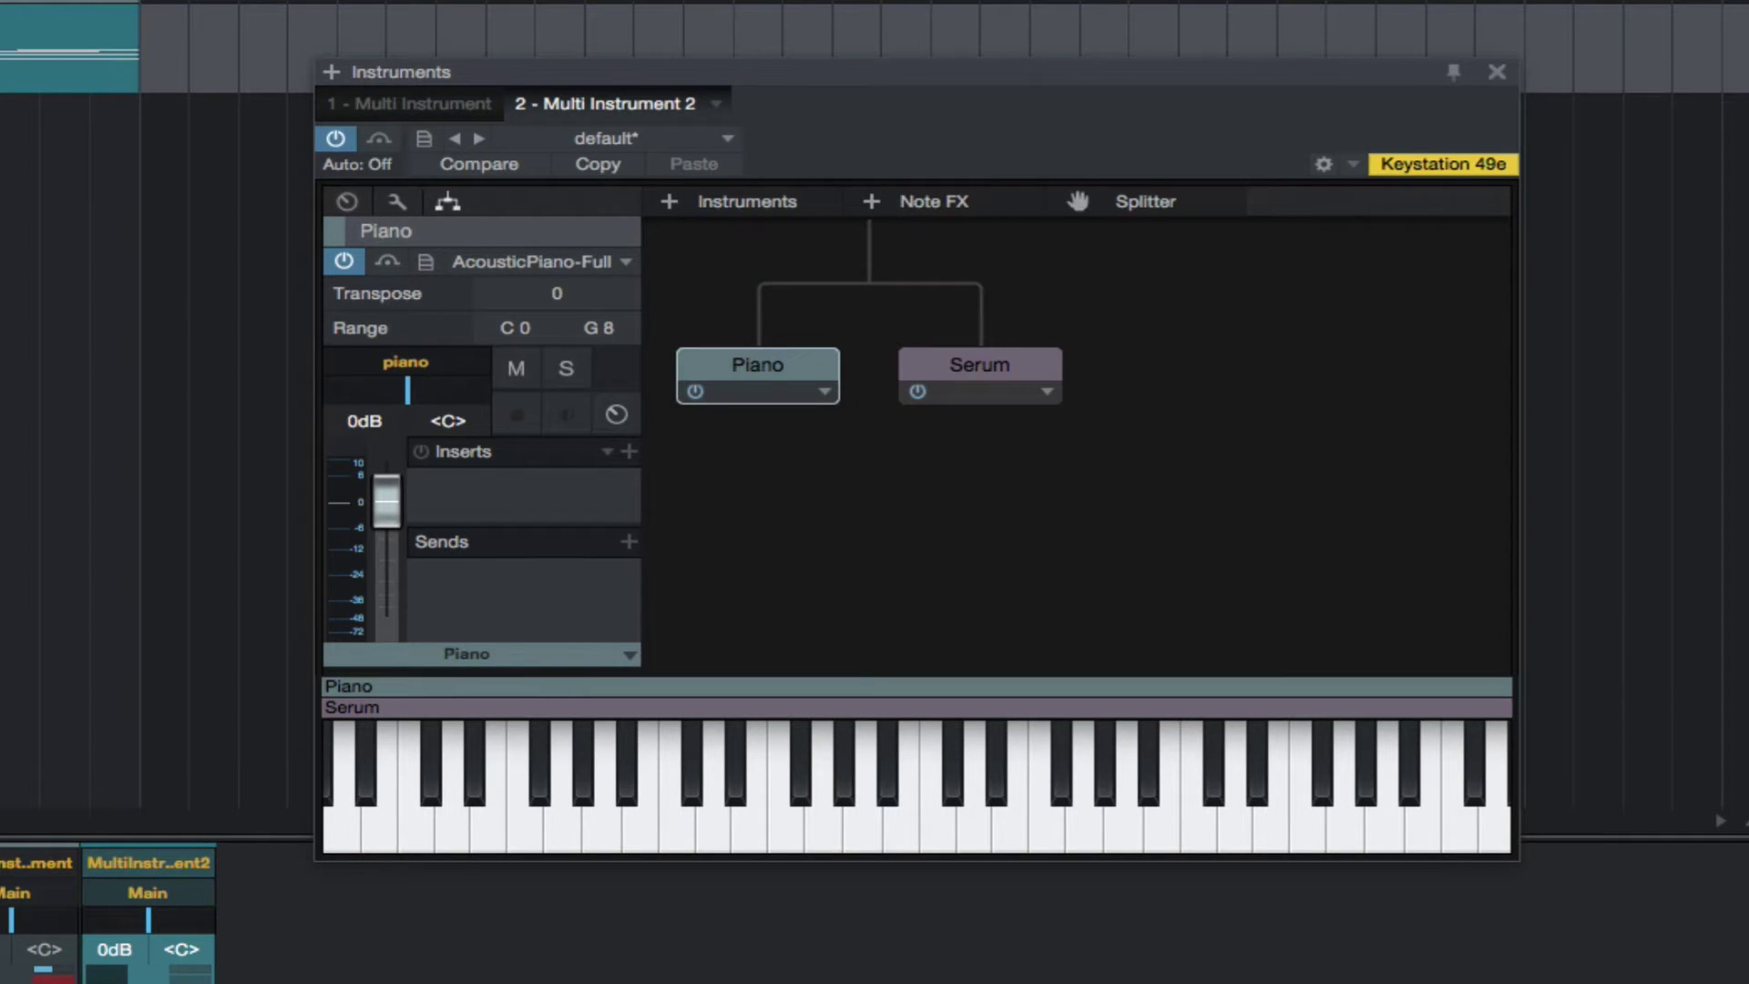
Rename the Serum layer to Pad.
left_click(1047, 393)
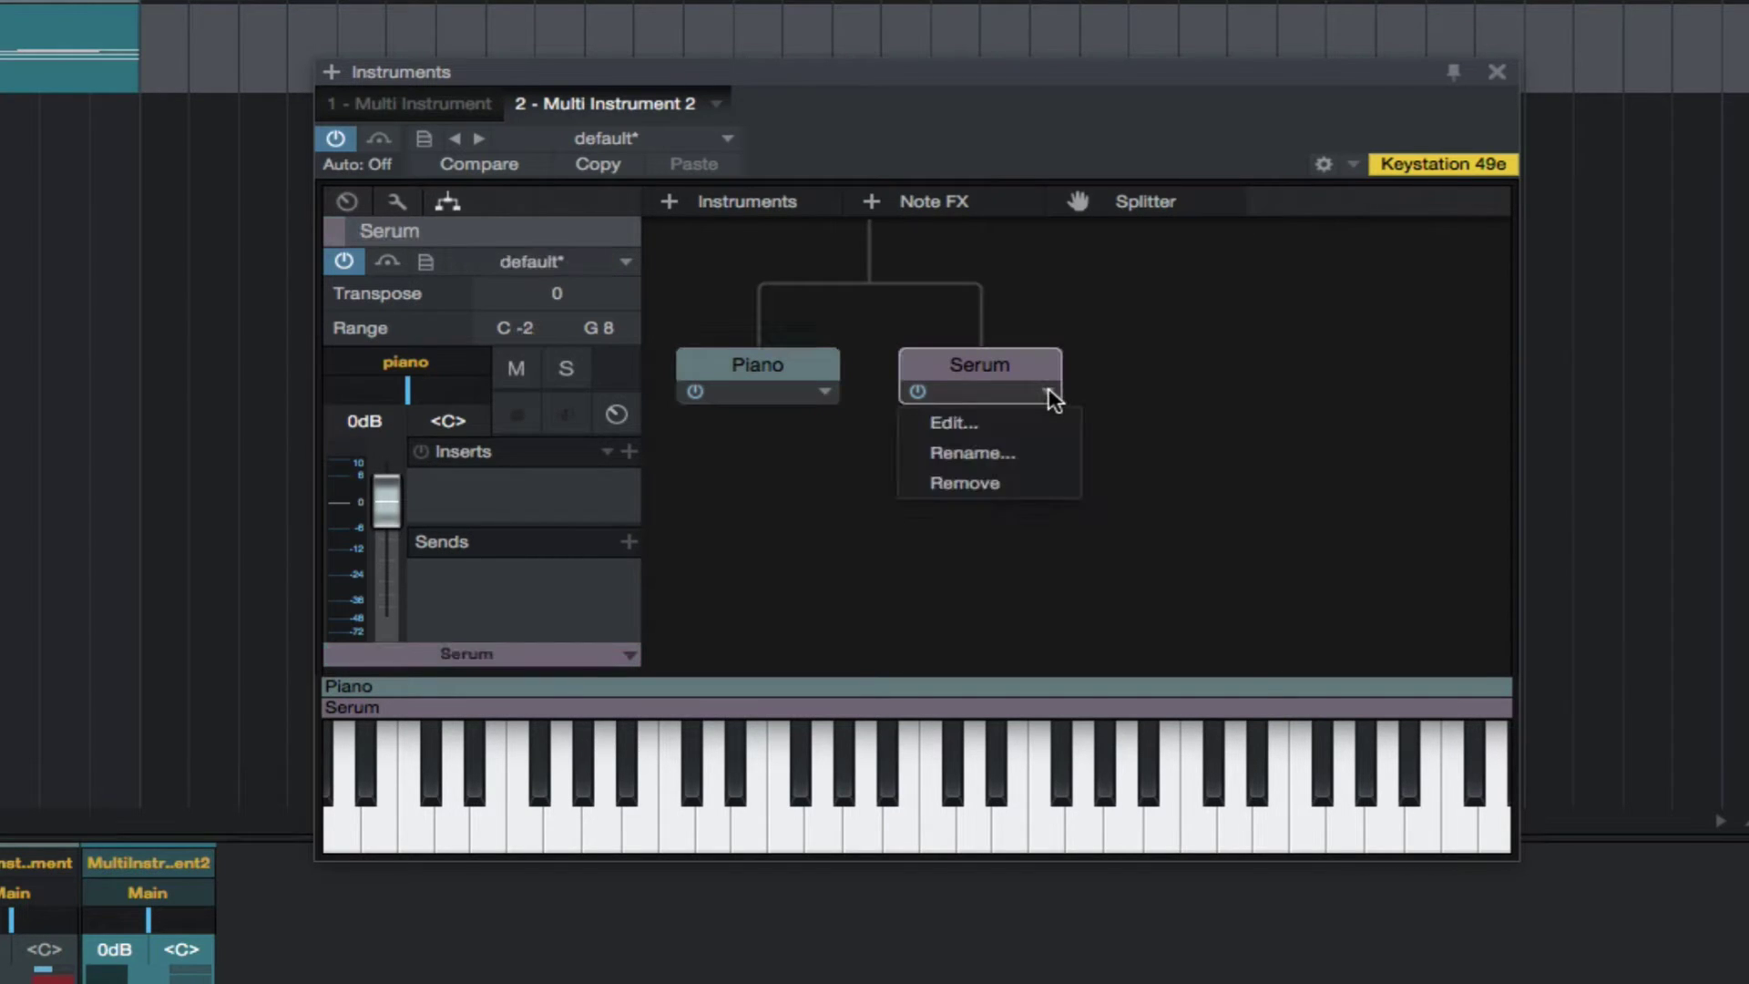
left_click(1002, 452)
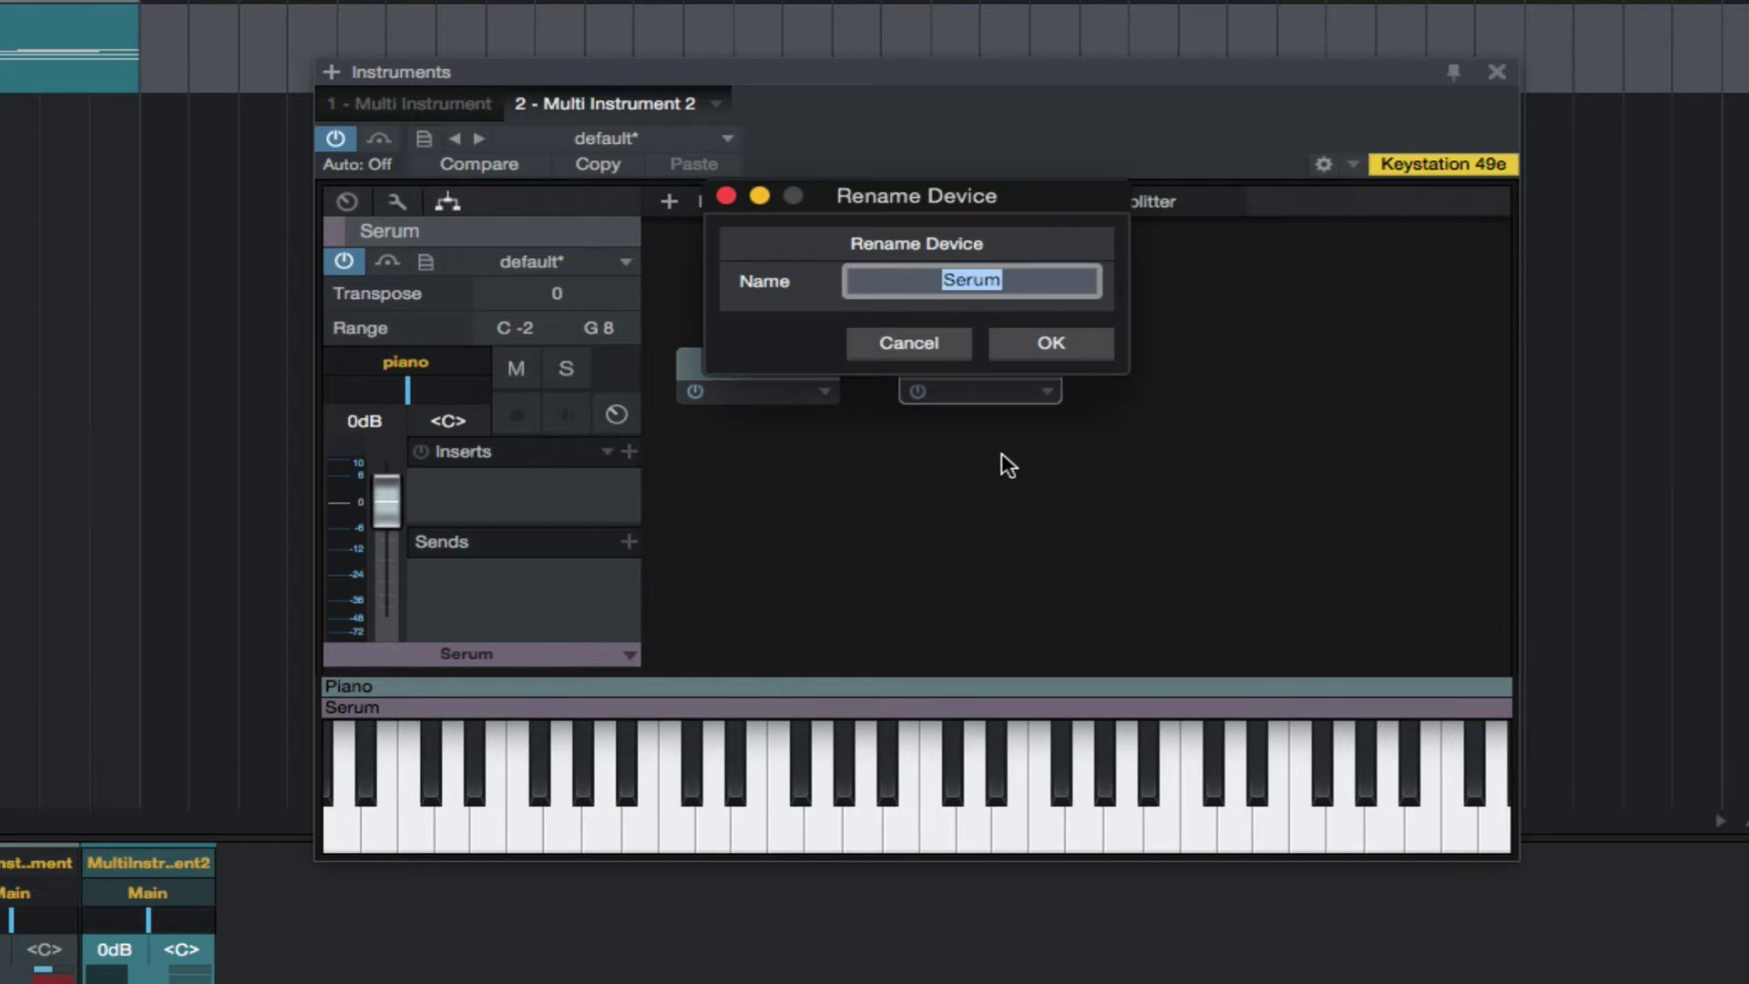
type("Pad")
key("Return")
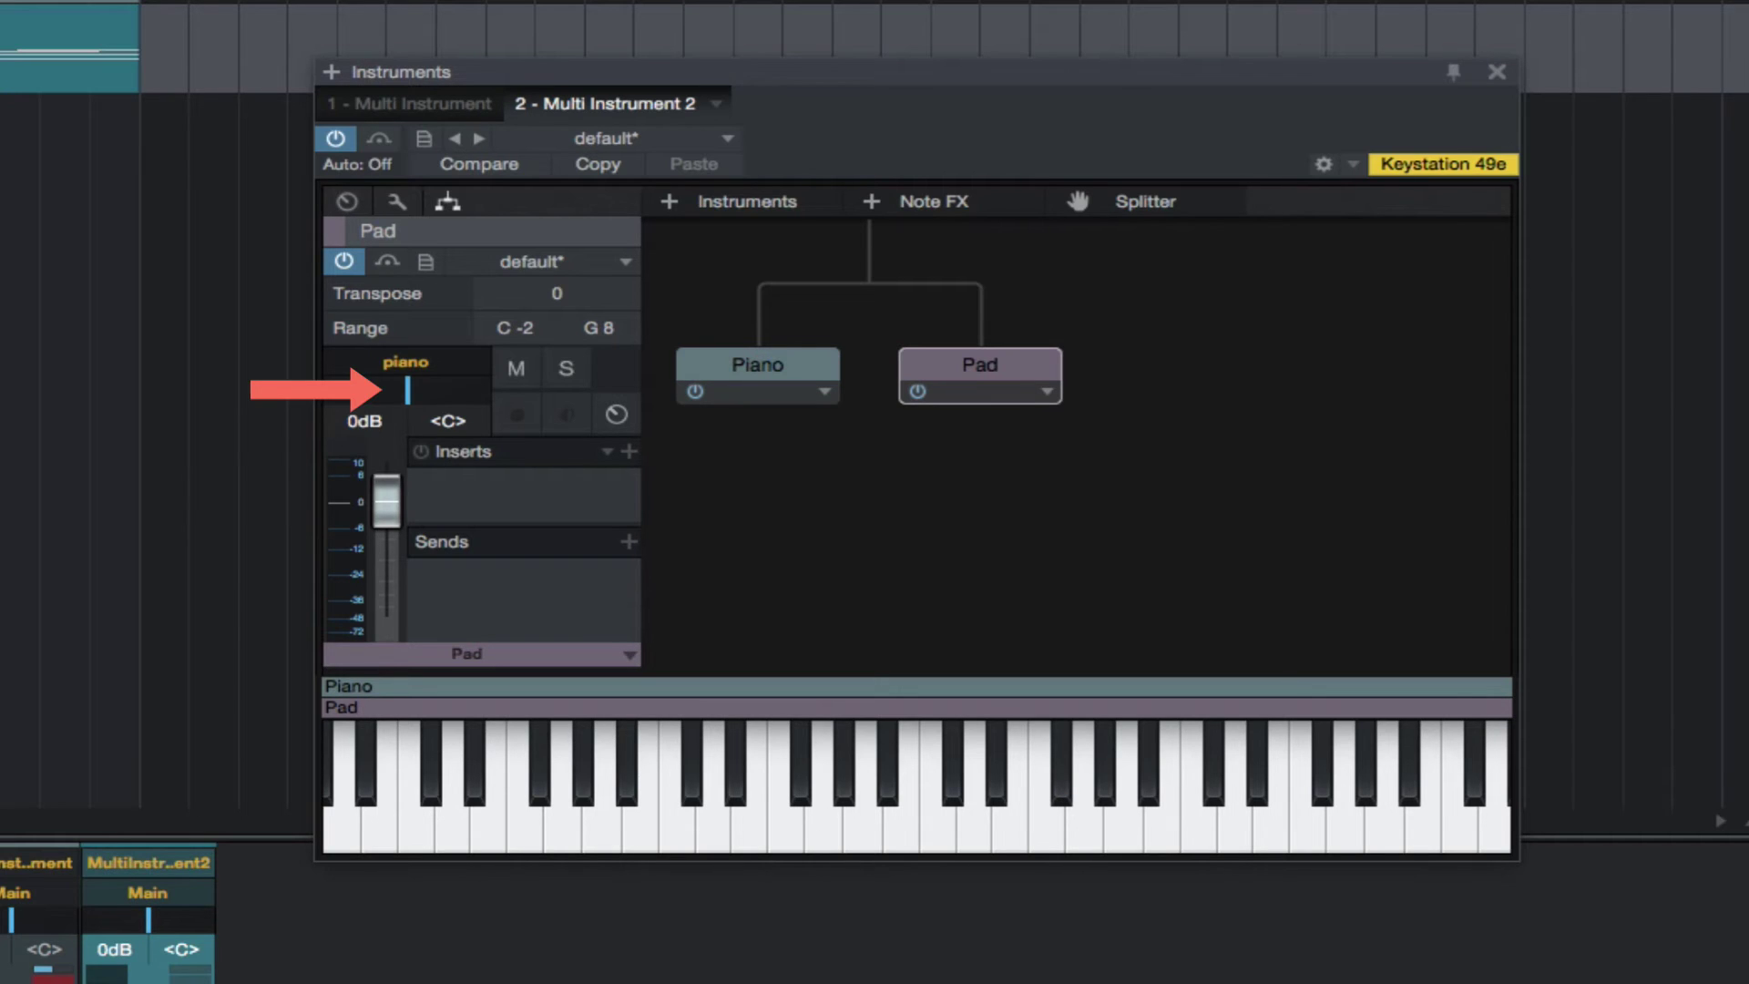
left_click(347, 202)
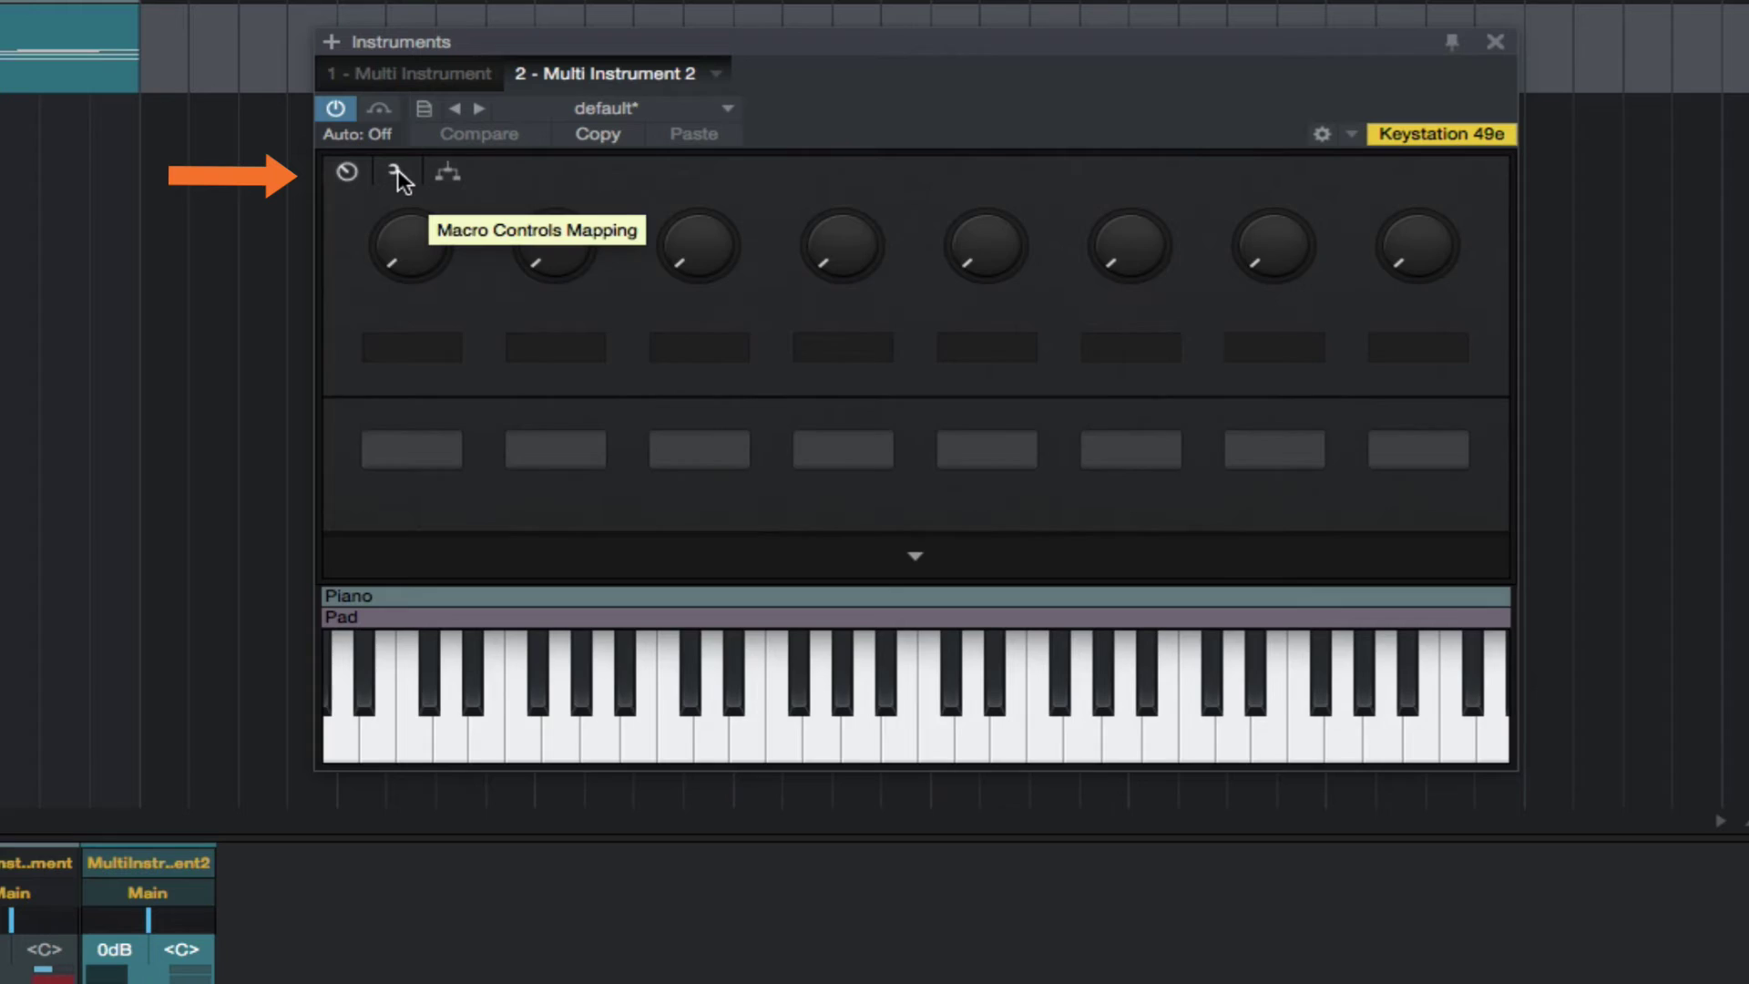
left_click(397, 175)
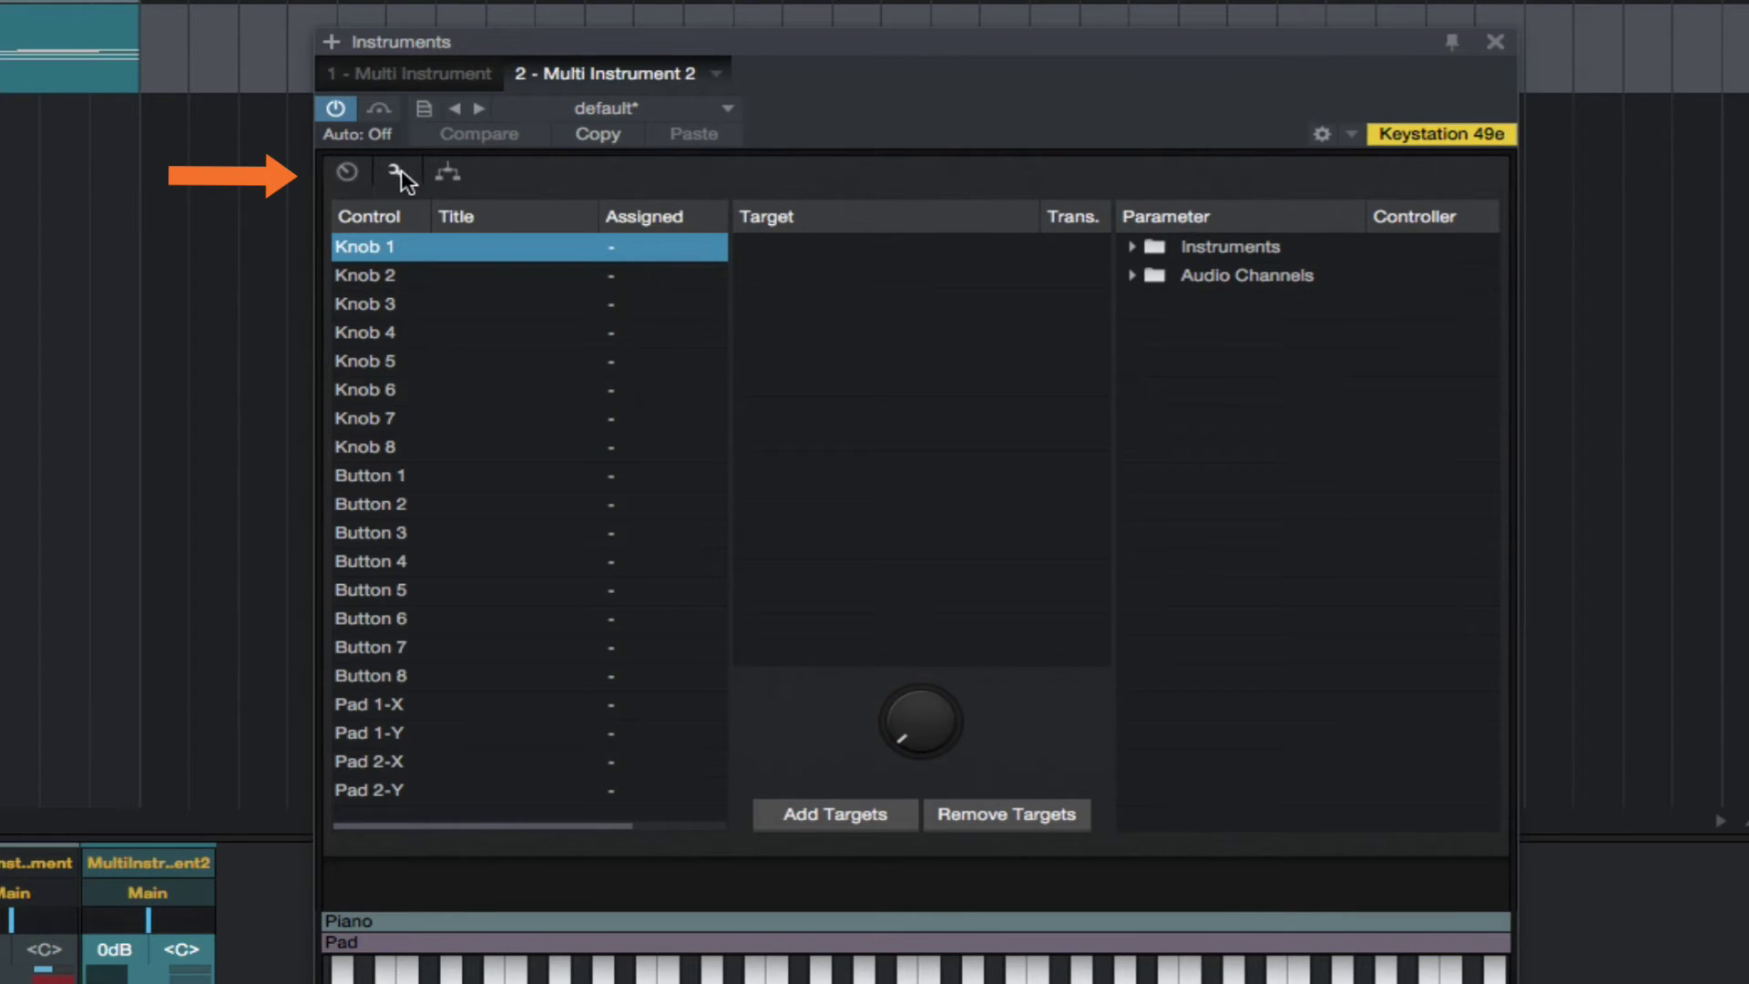
left_click(447, 172)
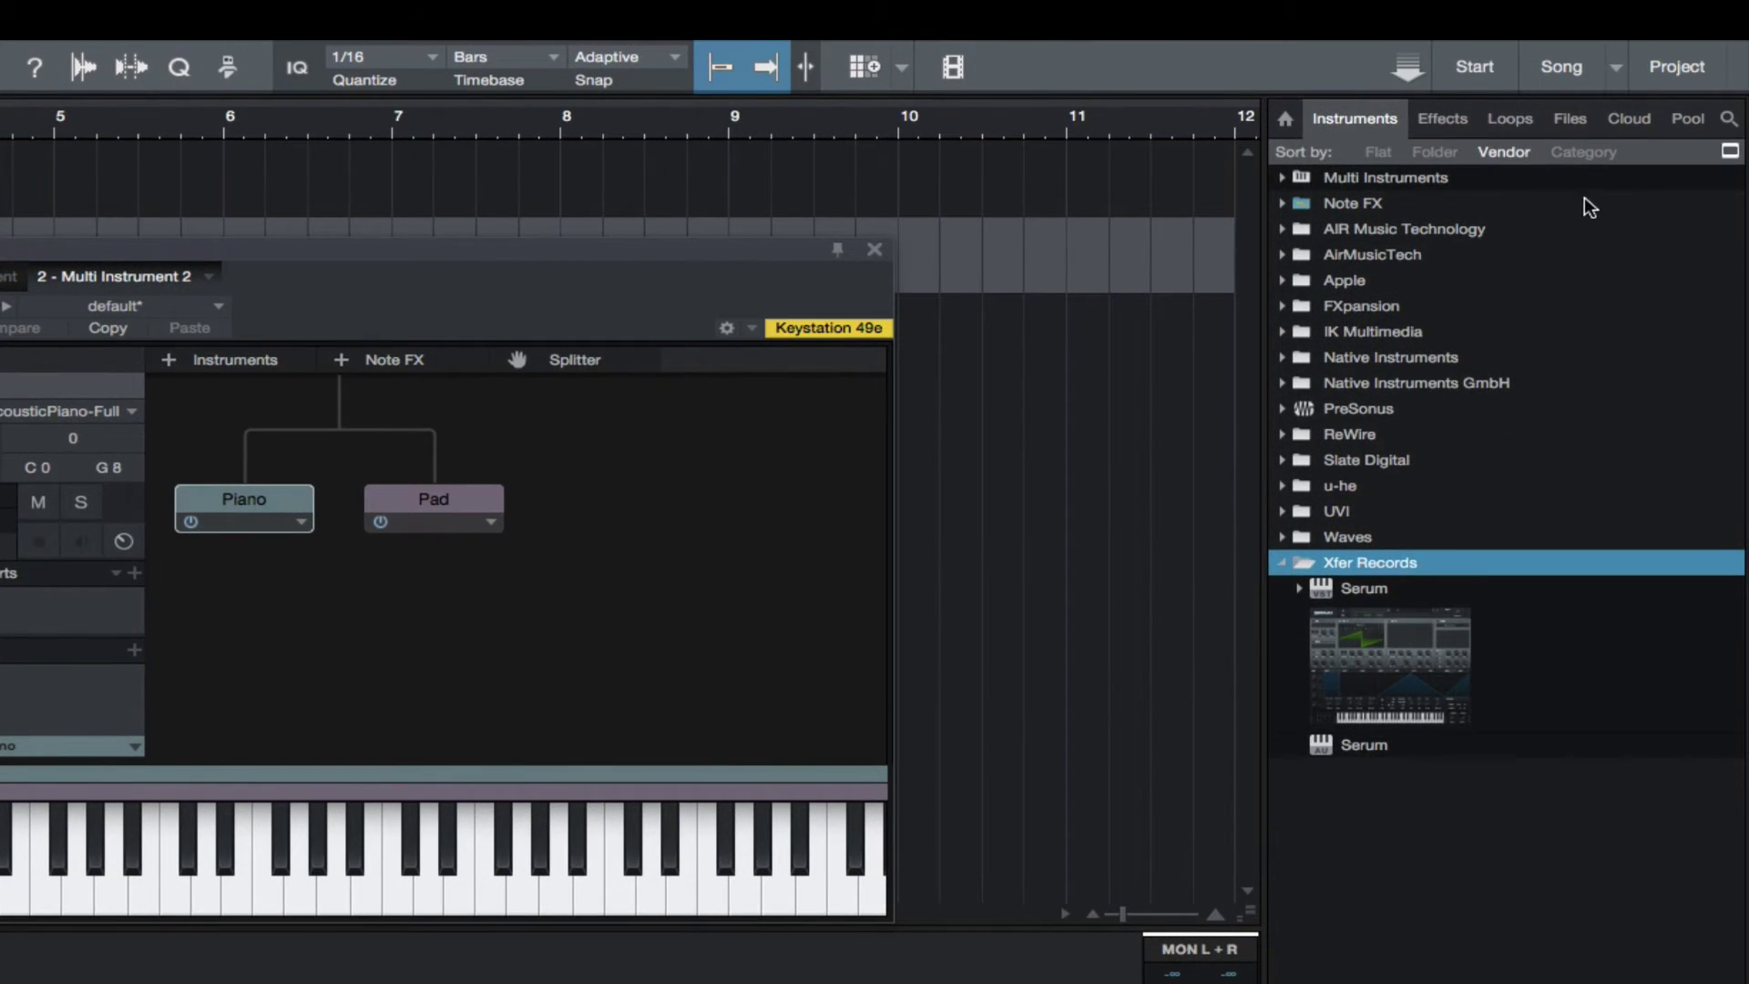
Insert the PhoenixVerb favorite on the Piano layer and set its Mix to 24 % while playing.
left_click(1572, 120)
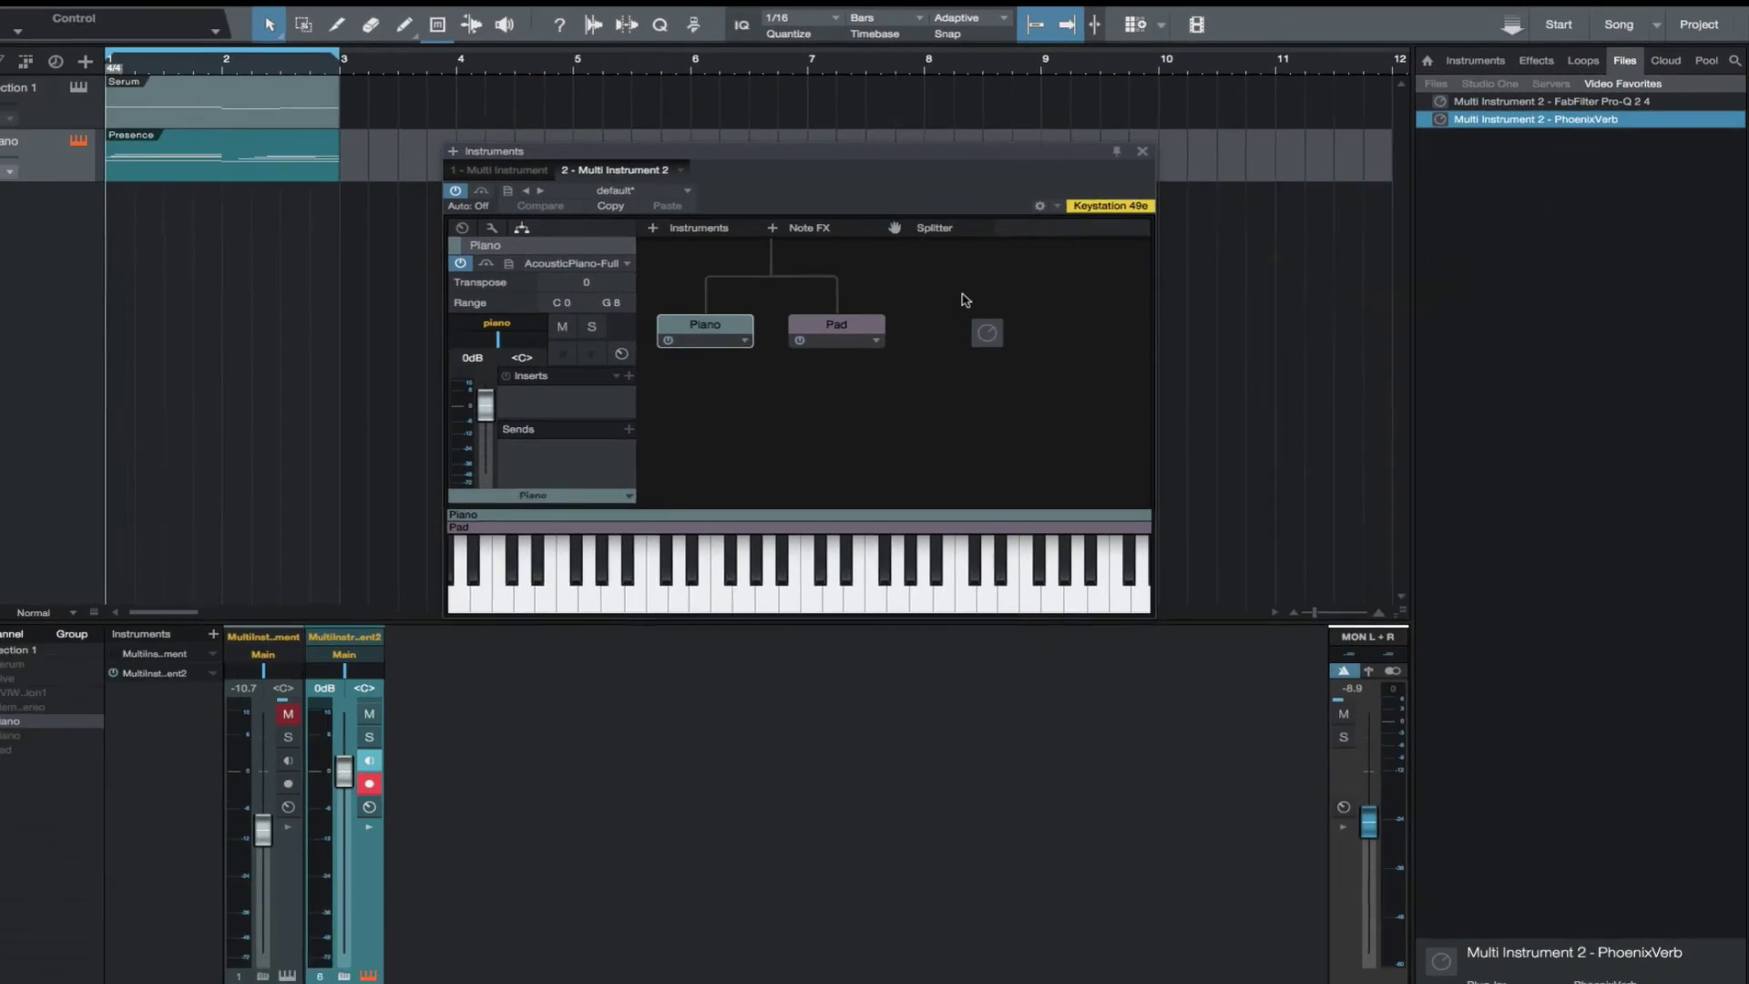
left_click_drag(1501, 212, 689, 366)
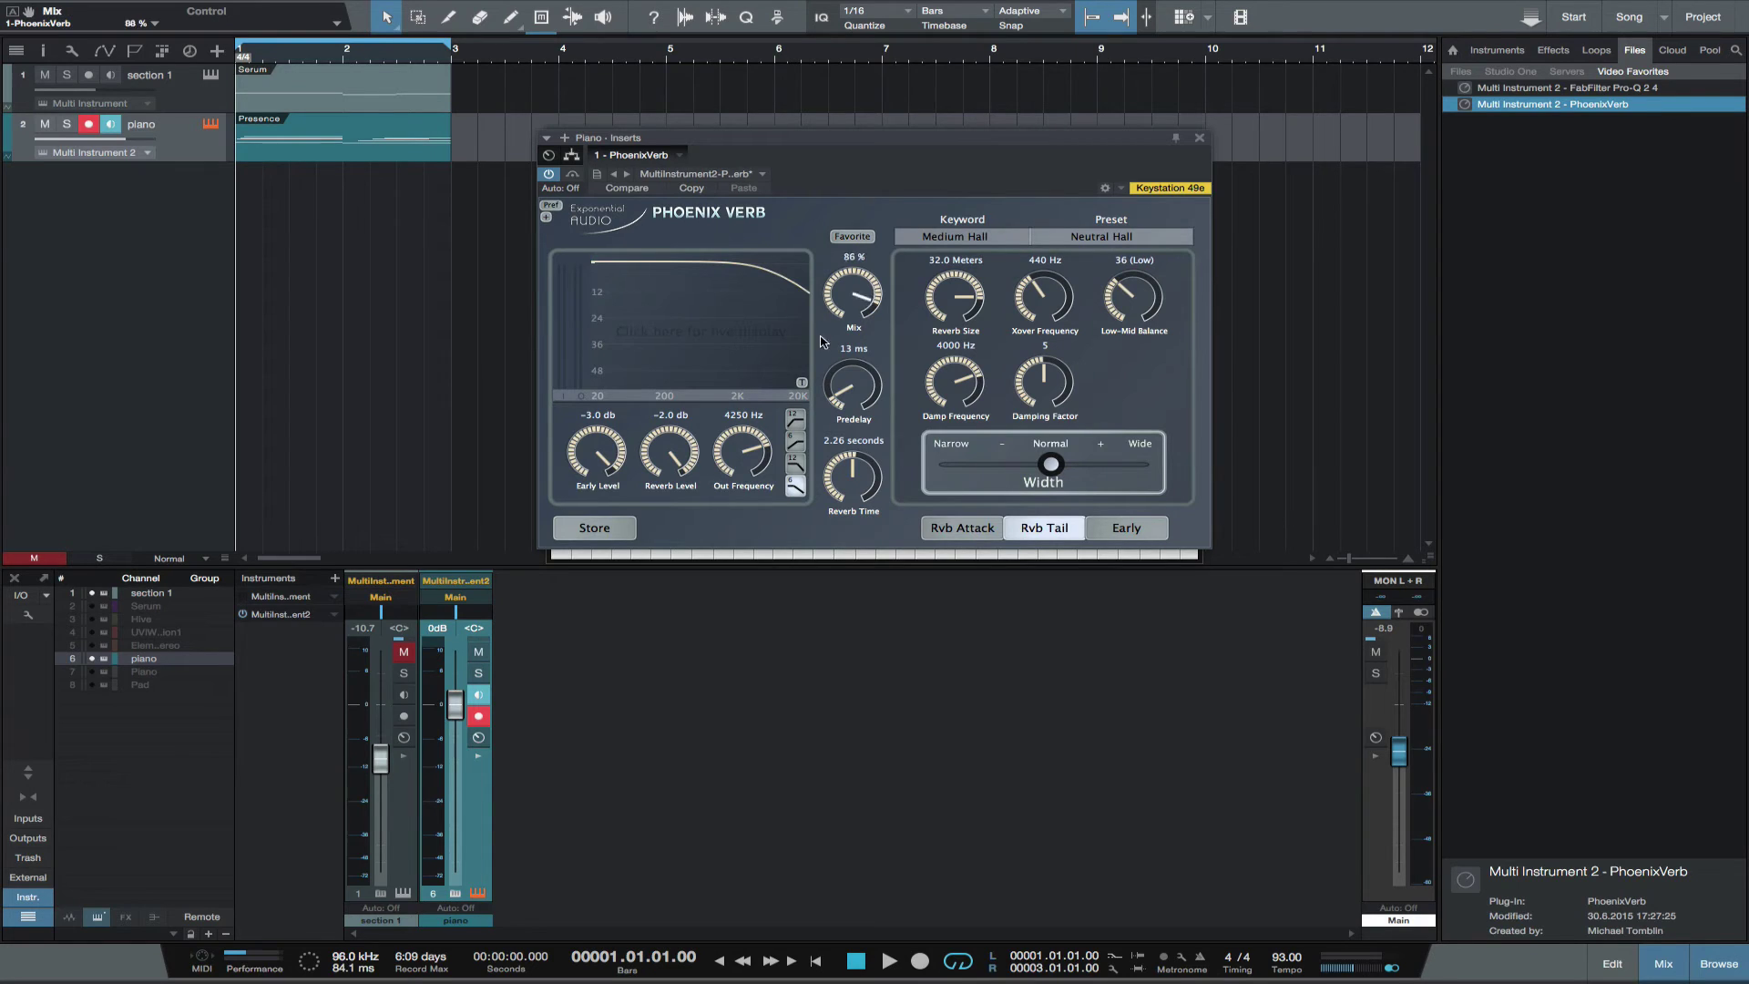
key("space")
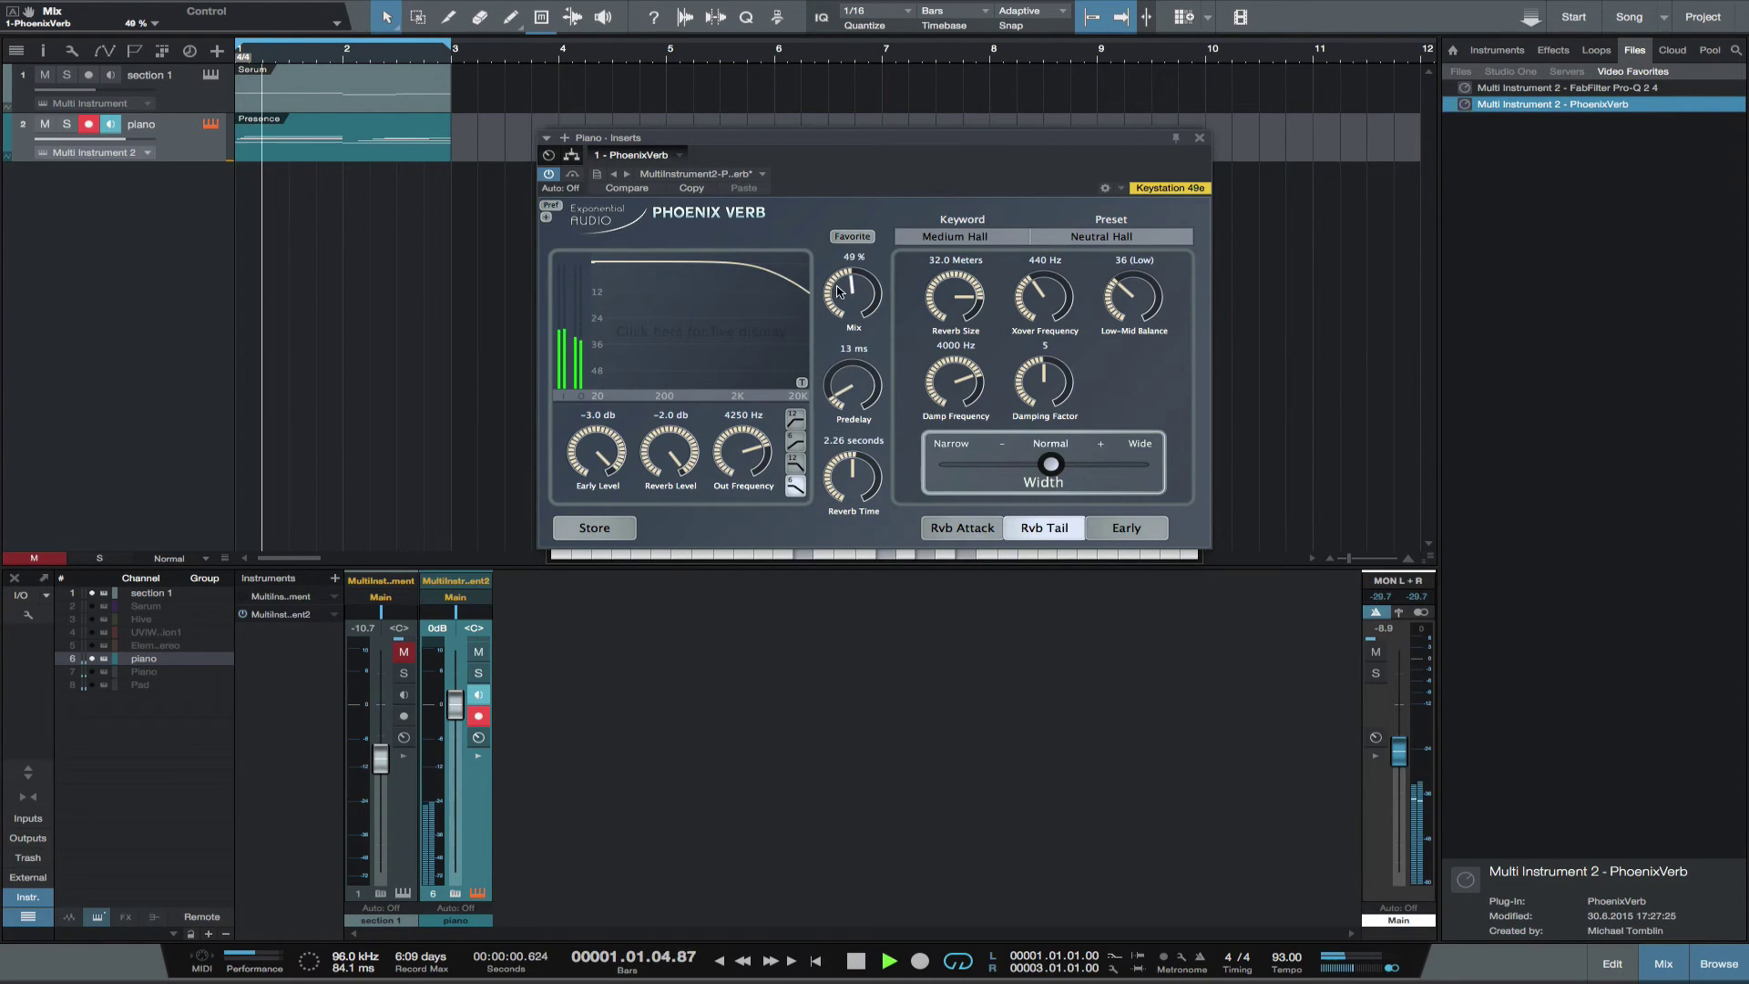
left_click_drag(843, 333, 843, 337)
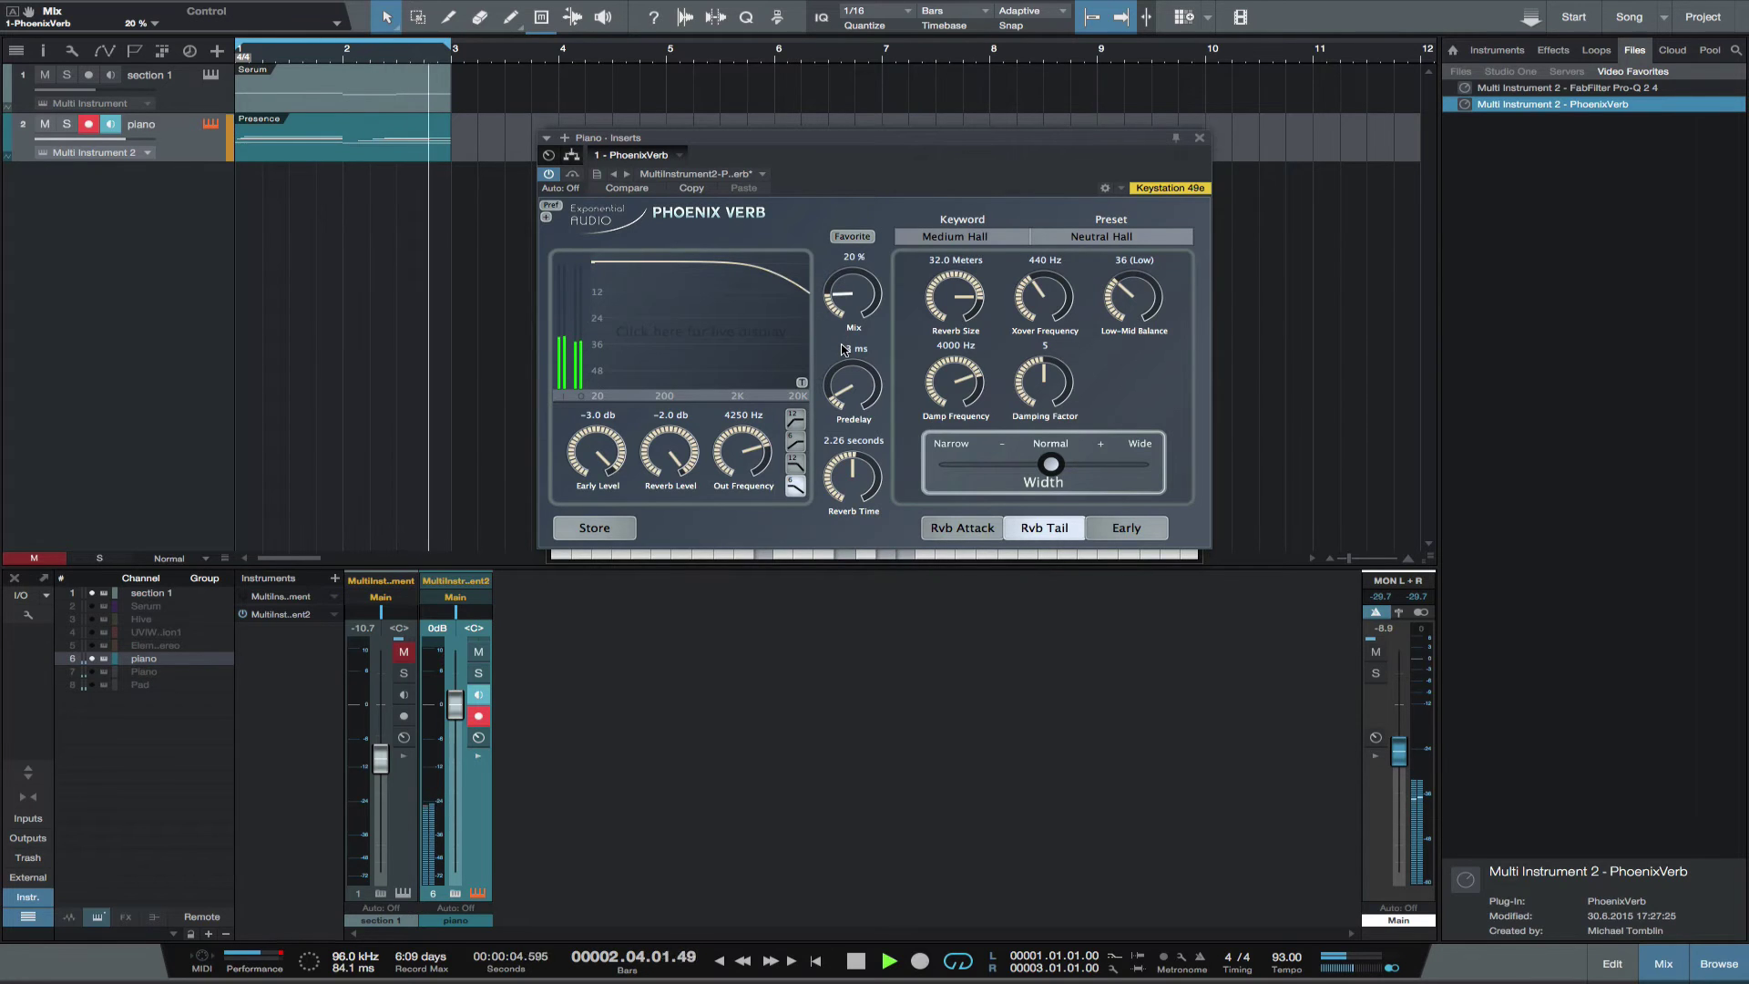
left_click_drag(845, 348, 845, 347)
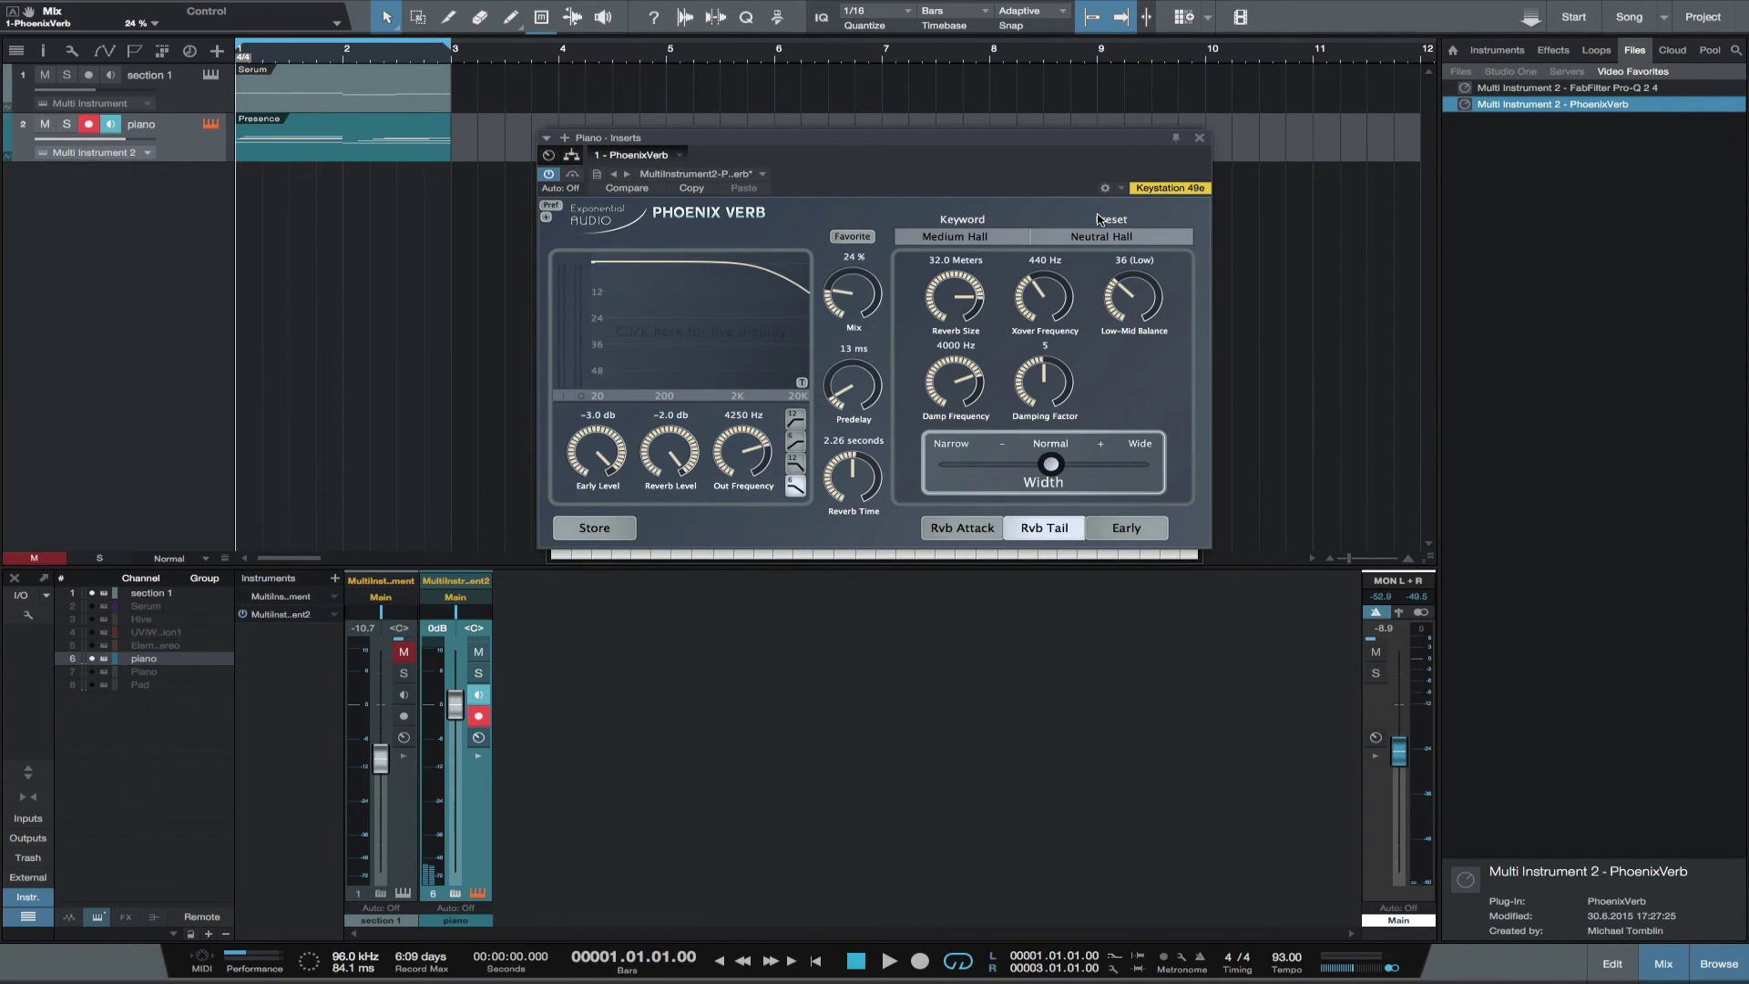
Add FabFilter Pro-Q 2 to the Pad layer with a shallow, wide bell cut near 1.4 kHz.
left_click(1201, 137)
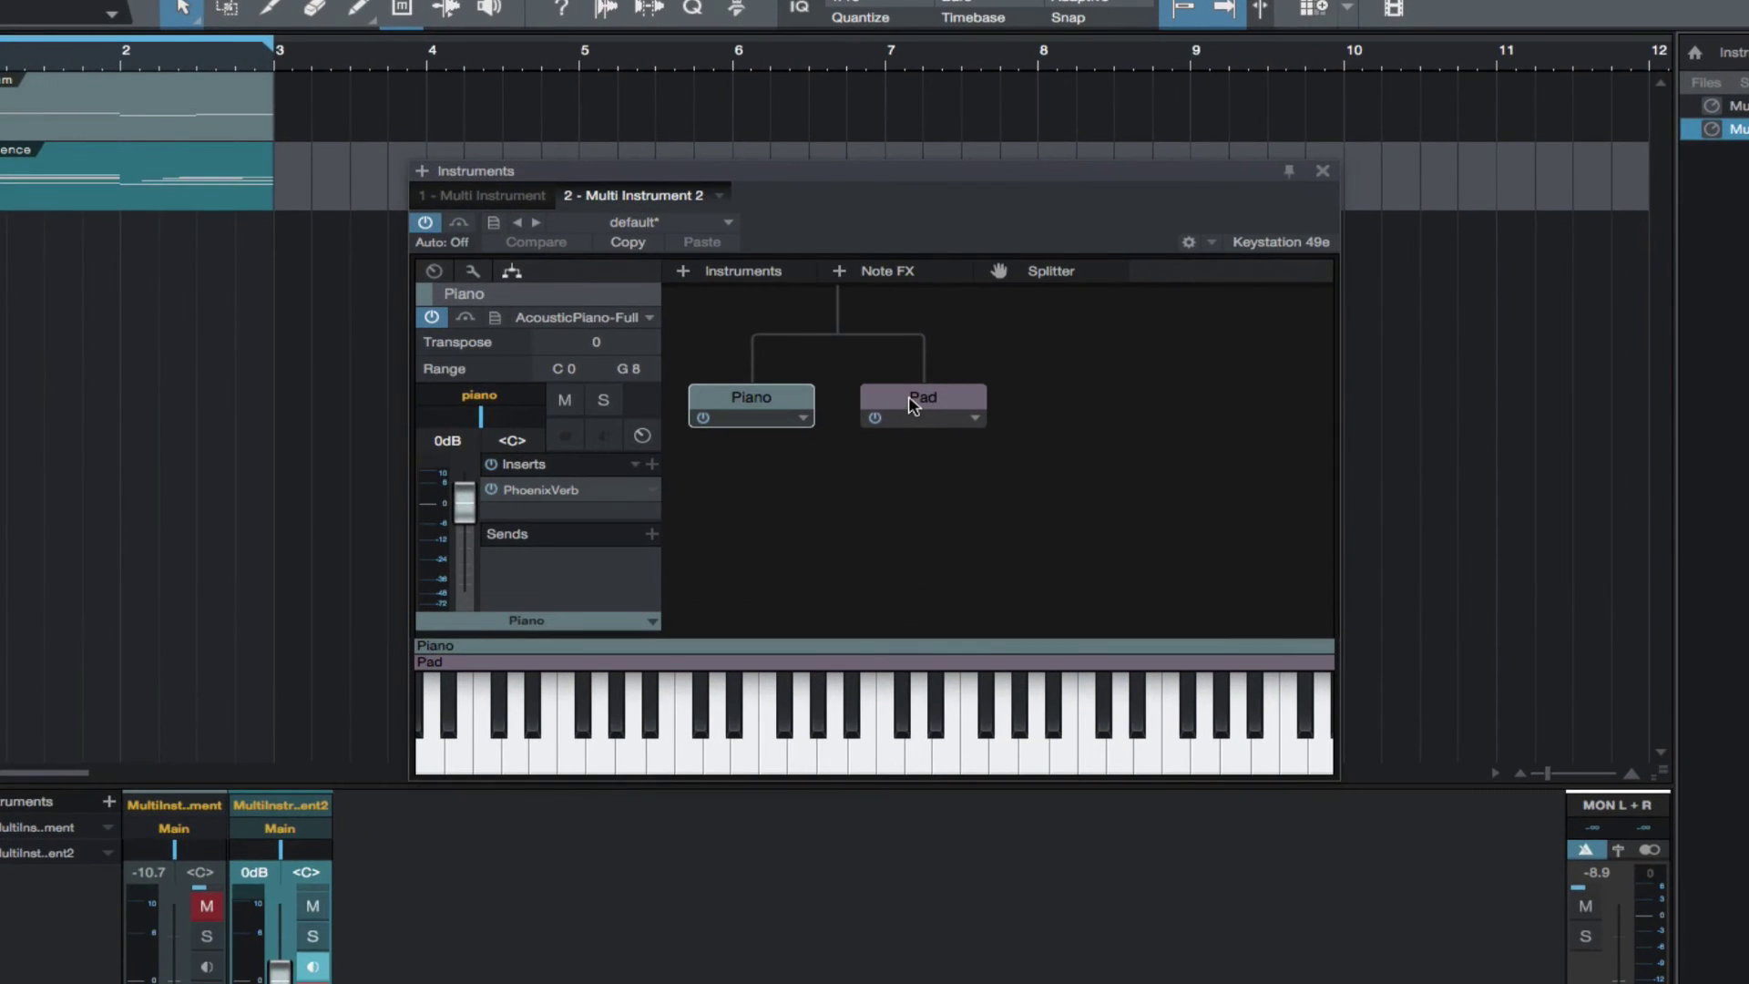
left_click(914, 406)
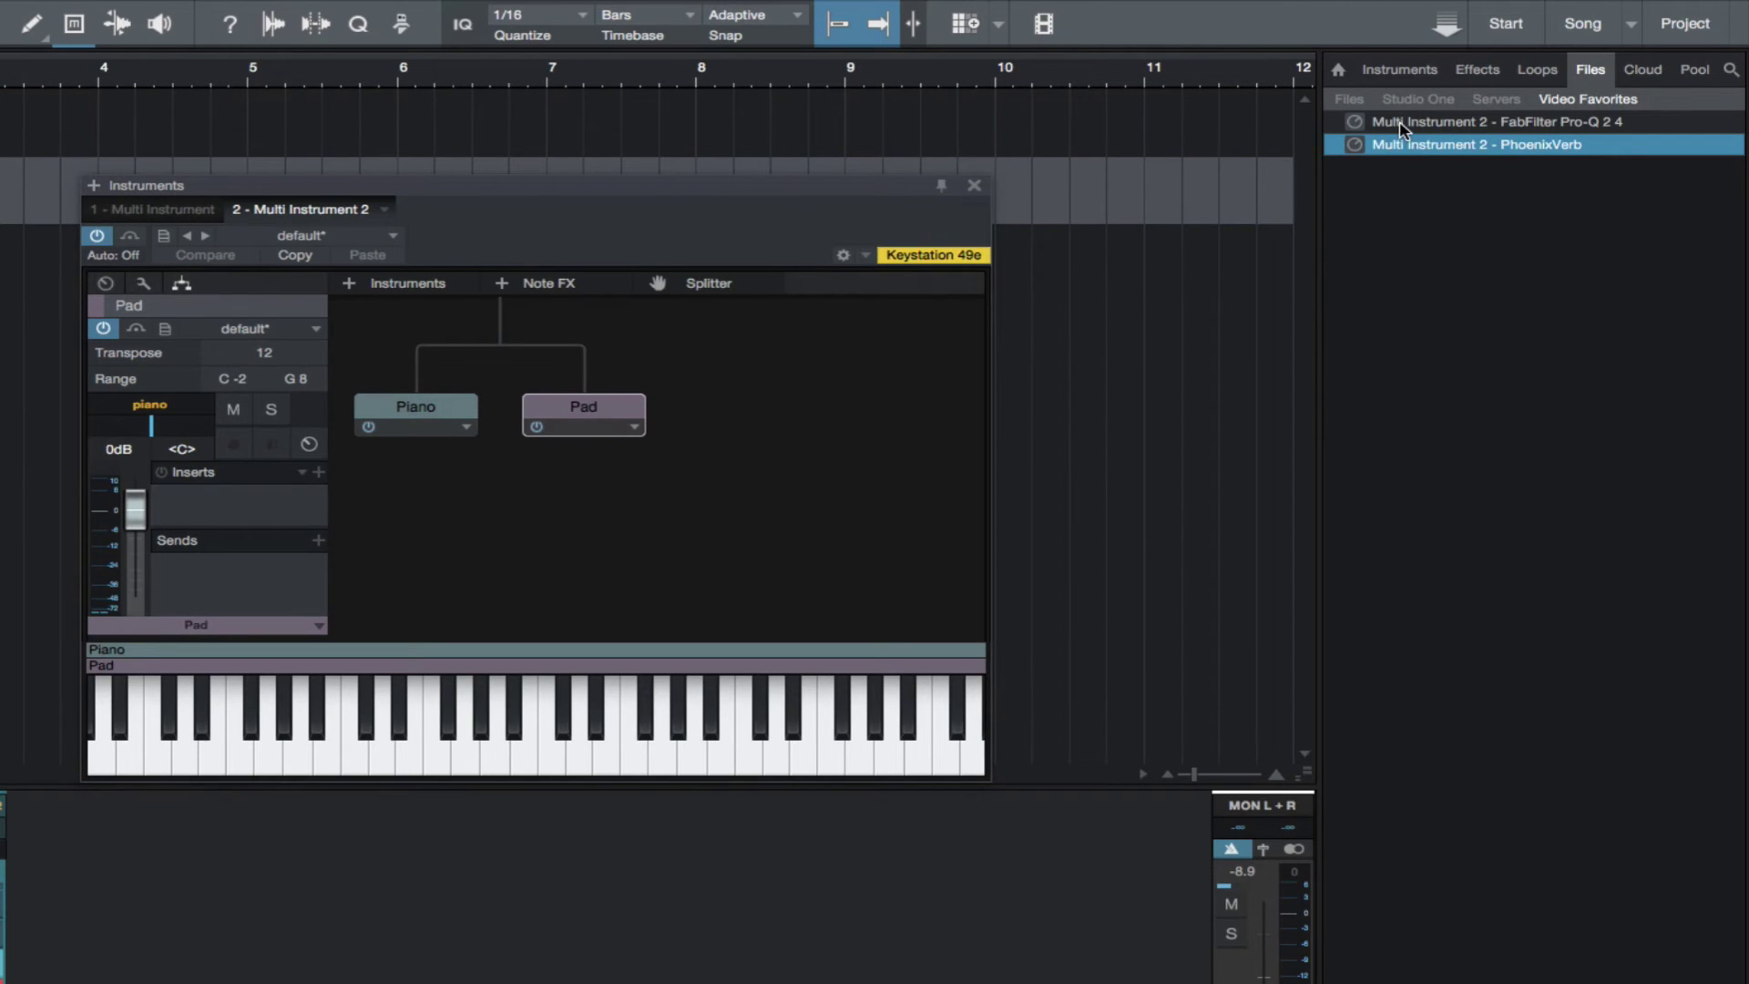
left_click_drag(1400, 124, 264, 511)
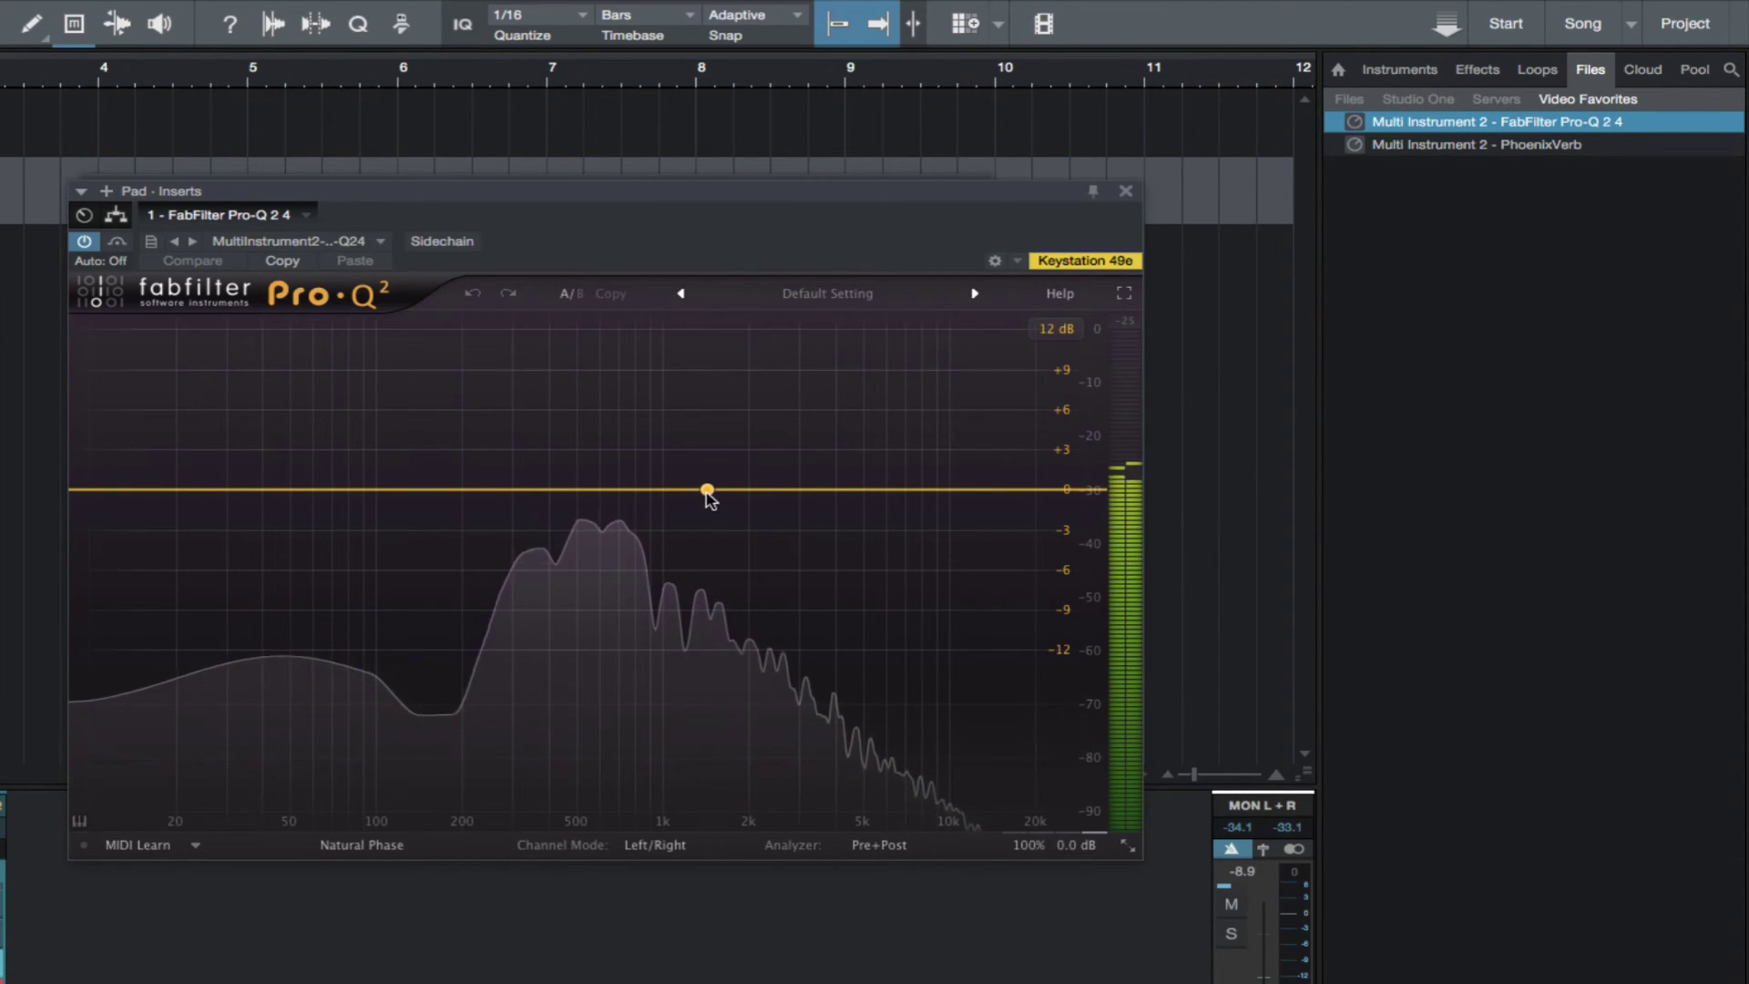
left_click_drag(707, 491, 706, 509)
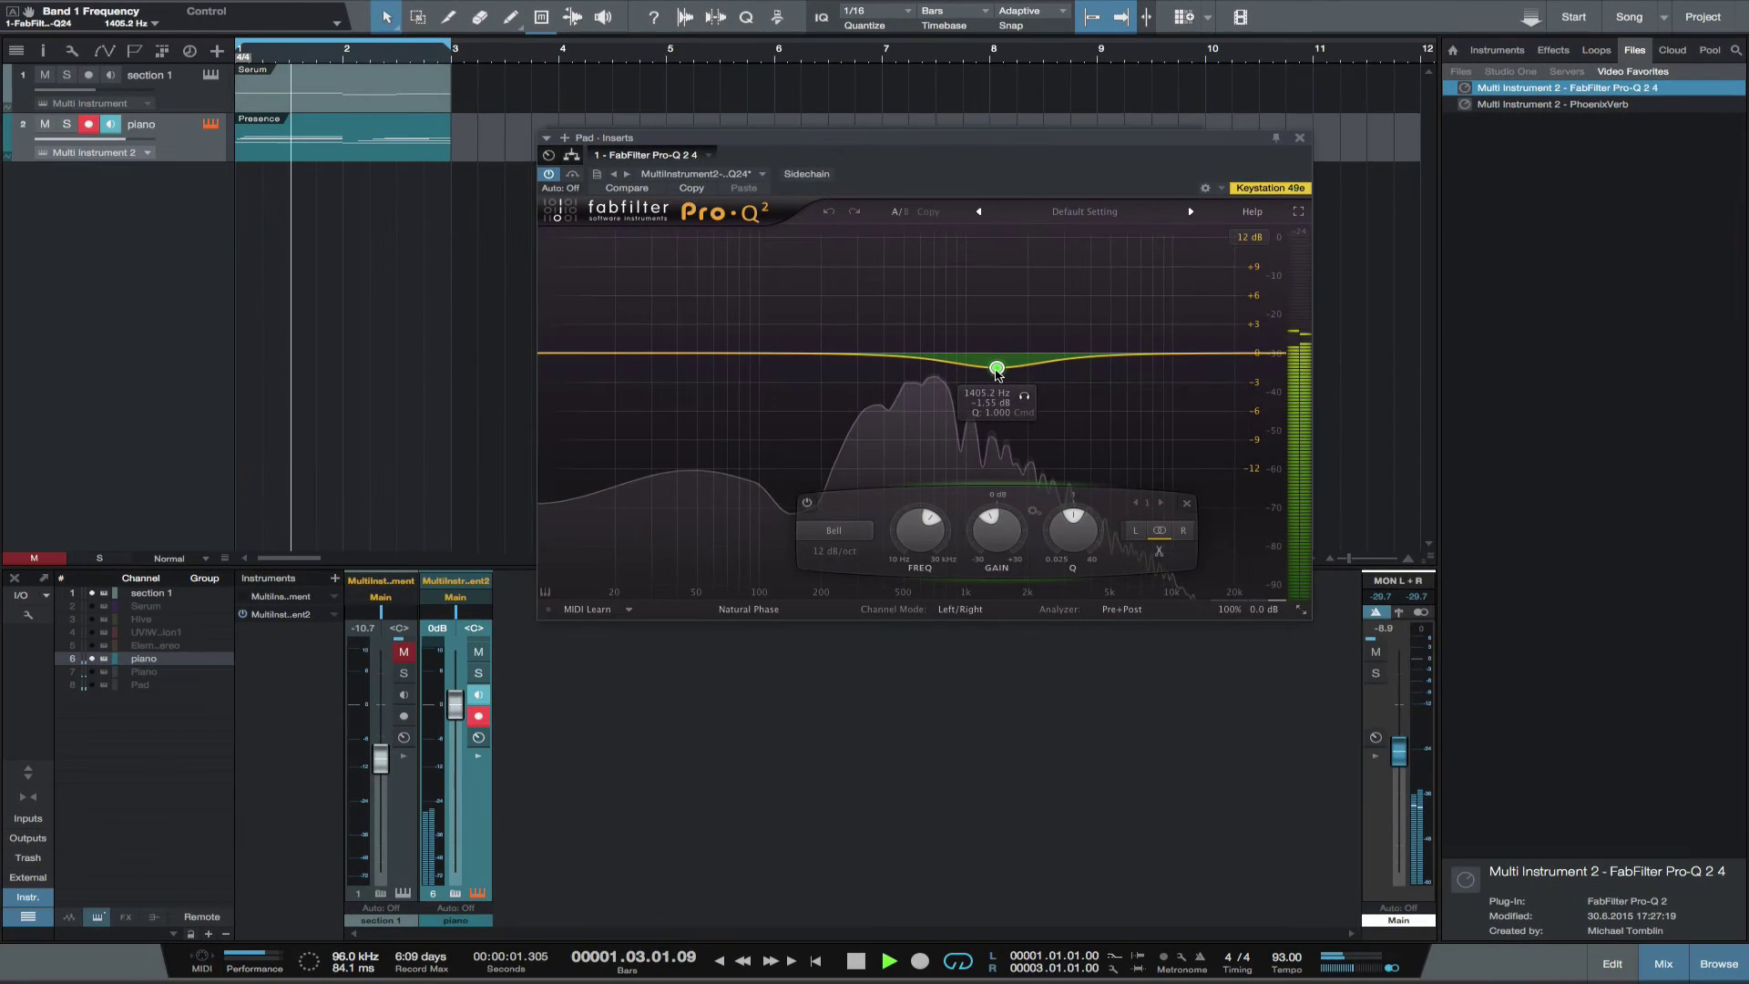
left_click_drag(1052, 527, 1055, 570)
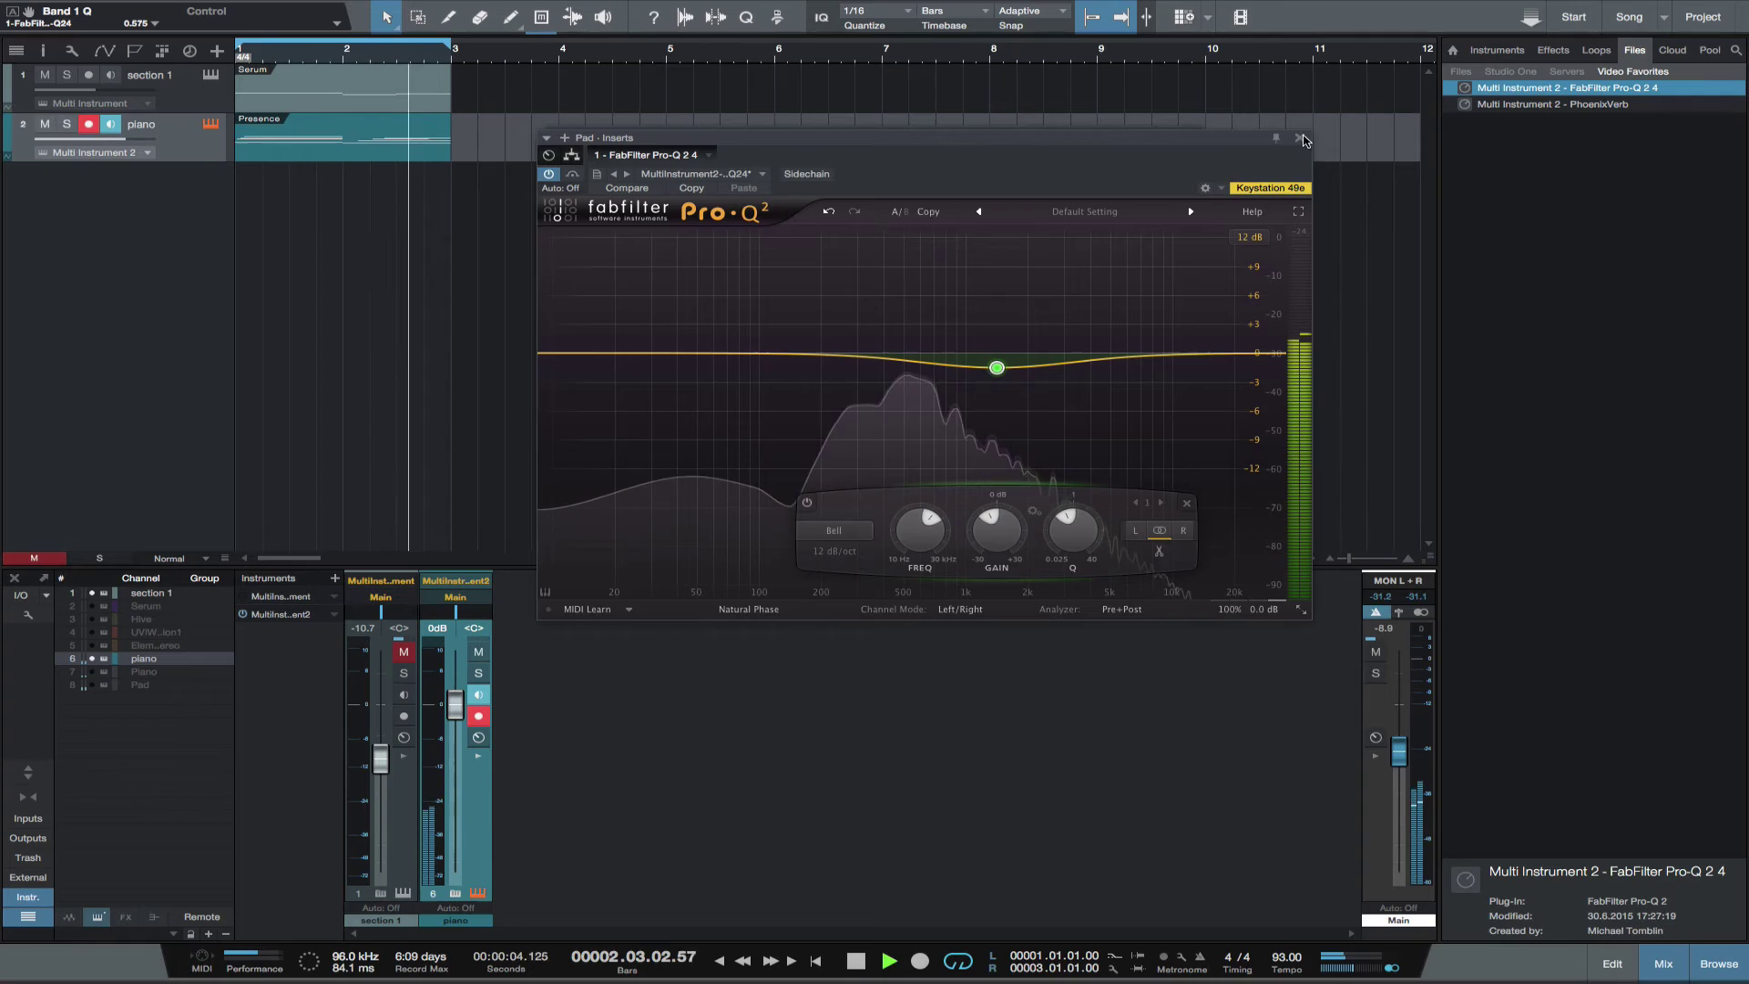
left_click(1300, 137)
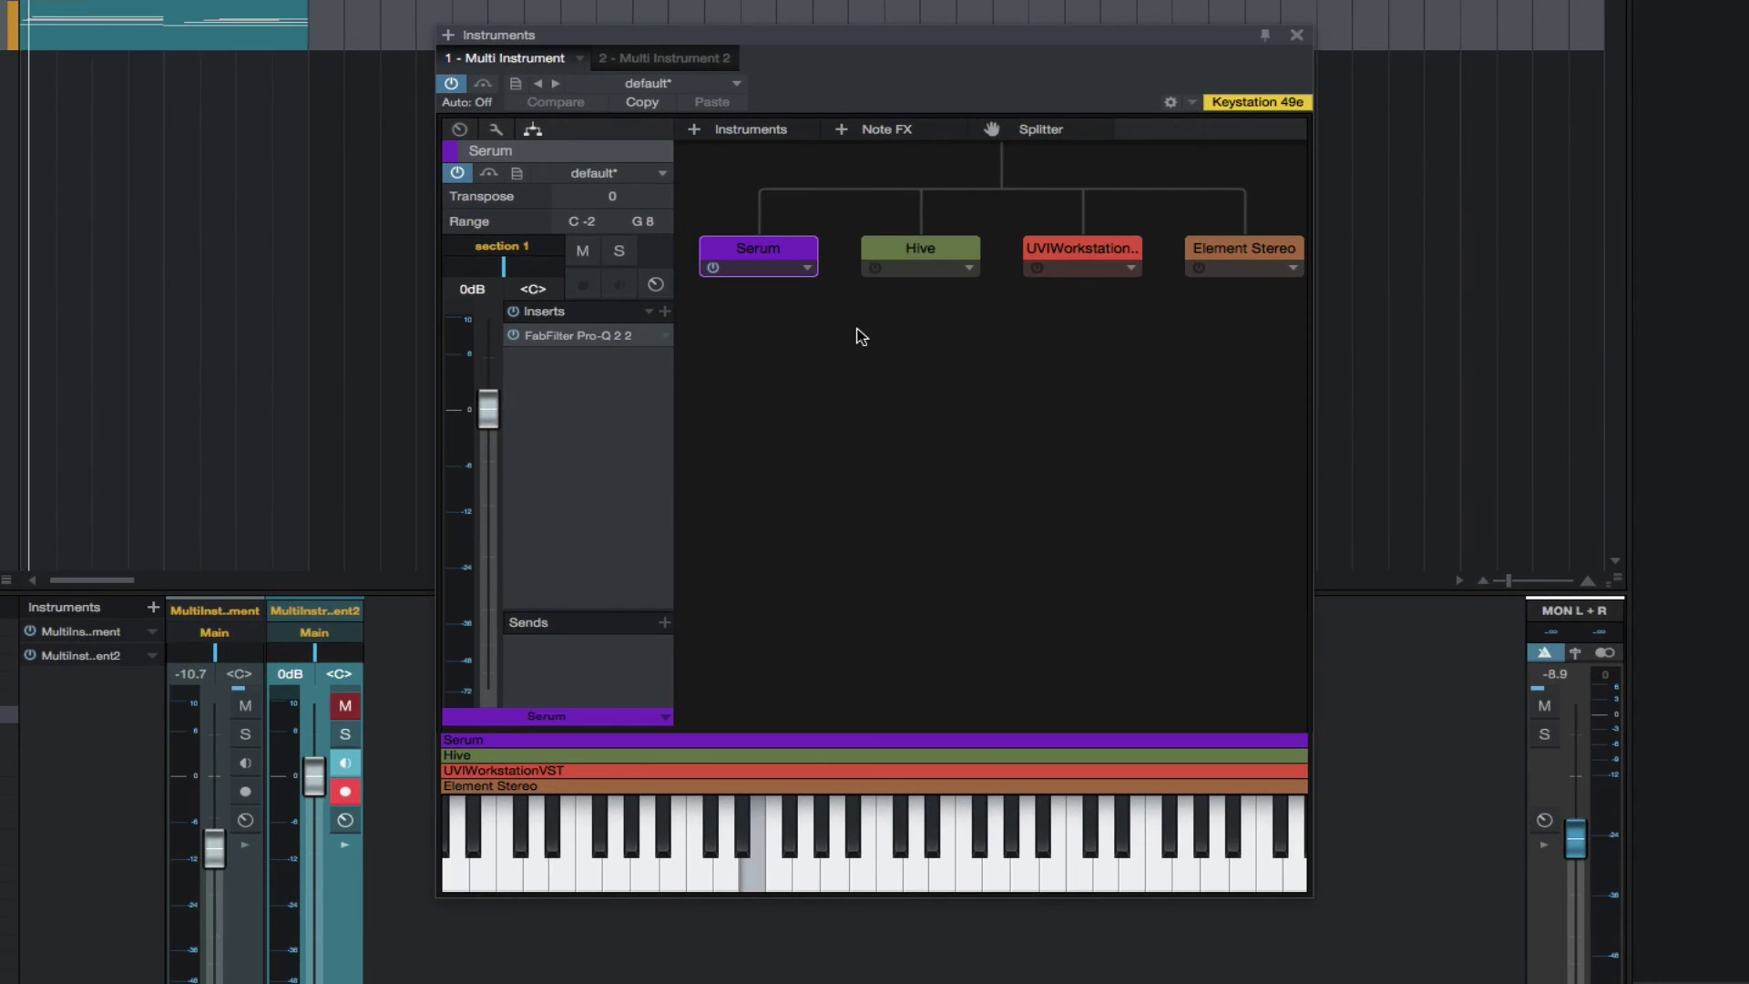
Play the song and view the Hive layer's UAD EL7 FATSO Jr and Pro-Q 2 inserts.
key("space")
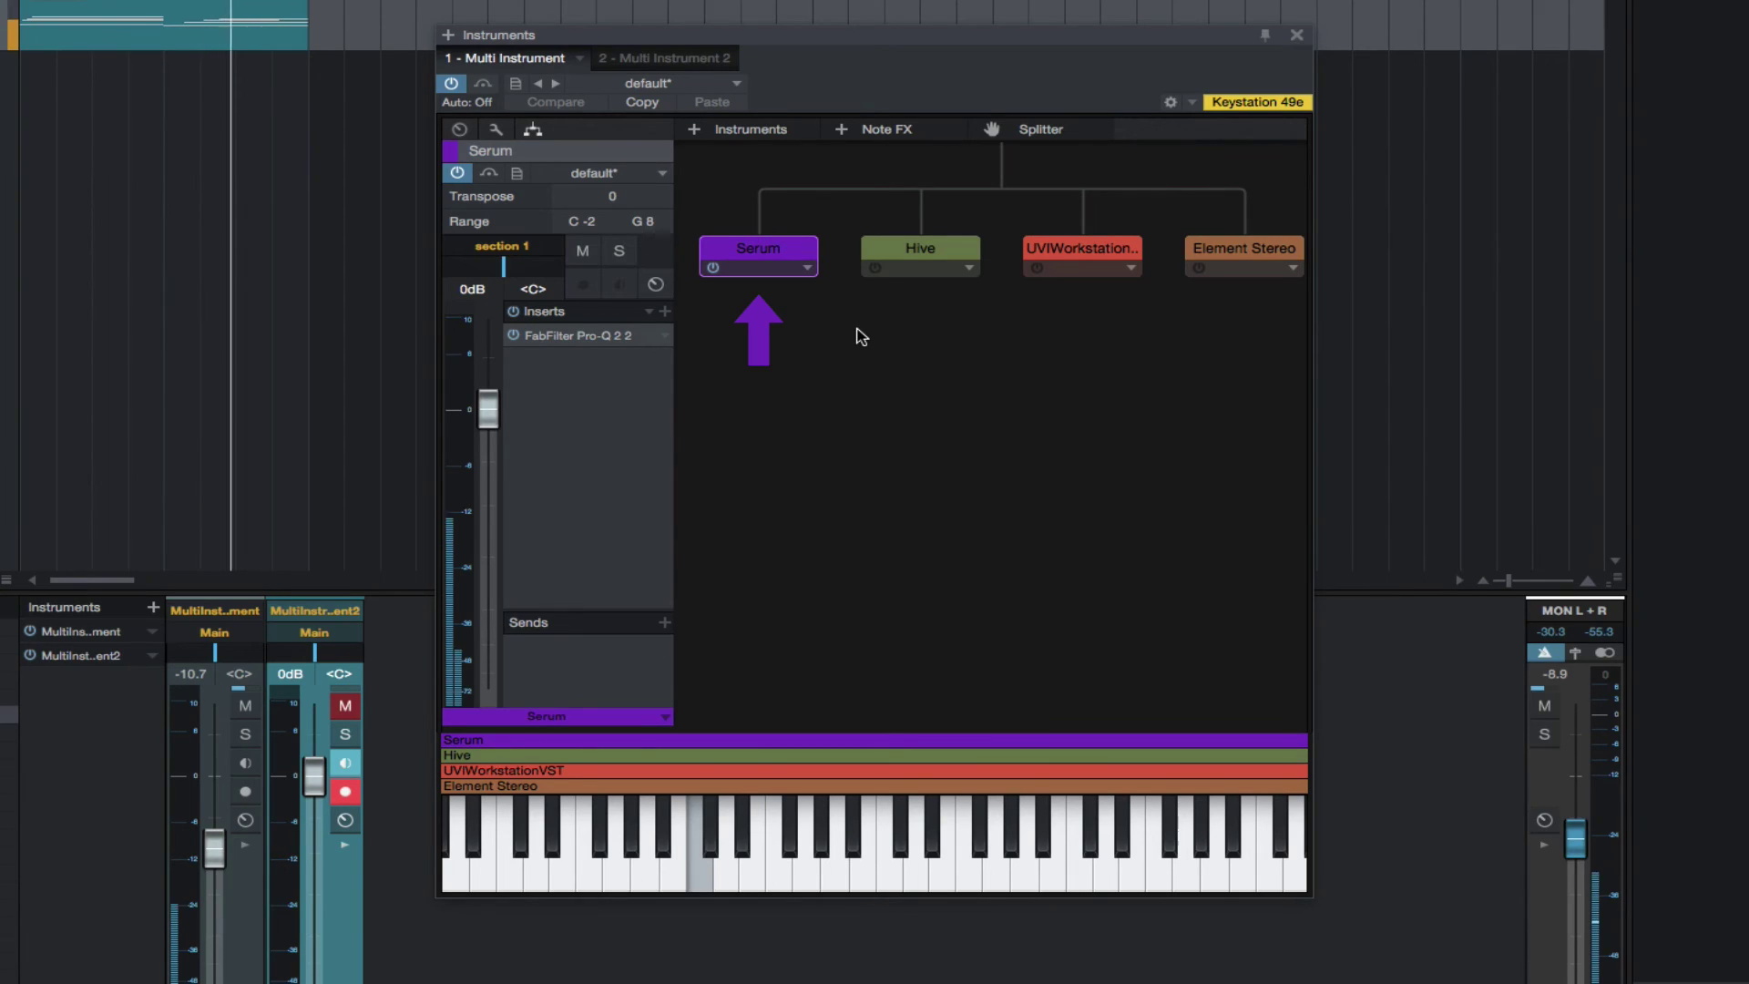
left_click(873, 273)
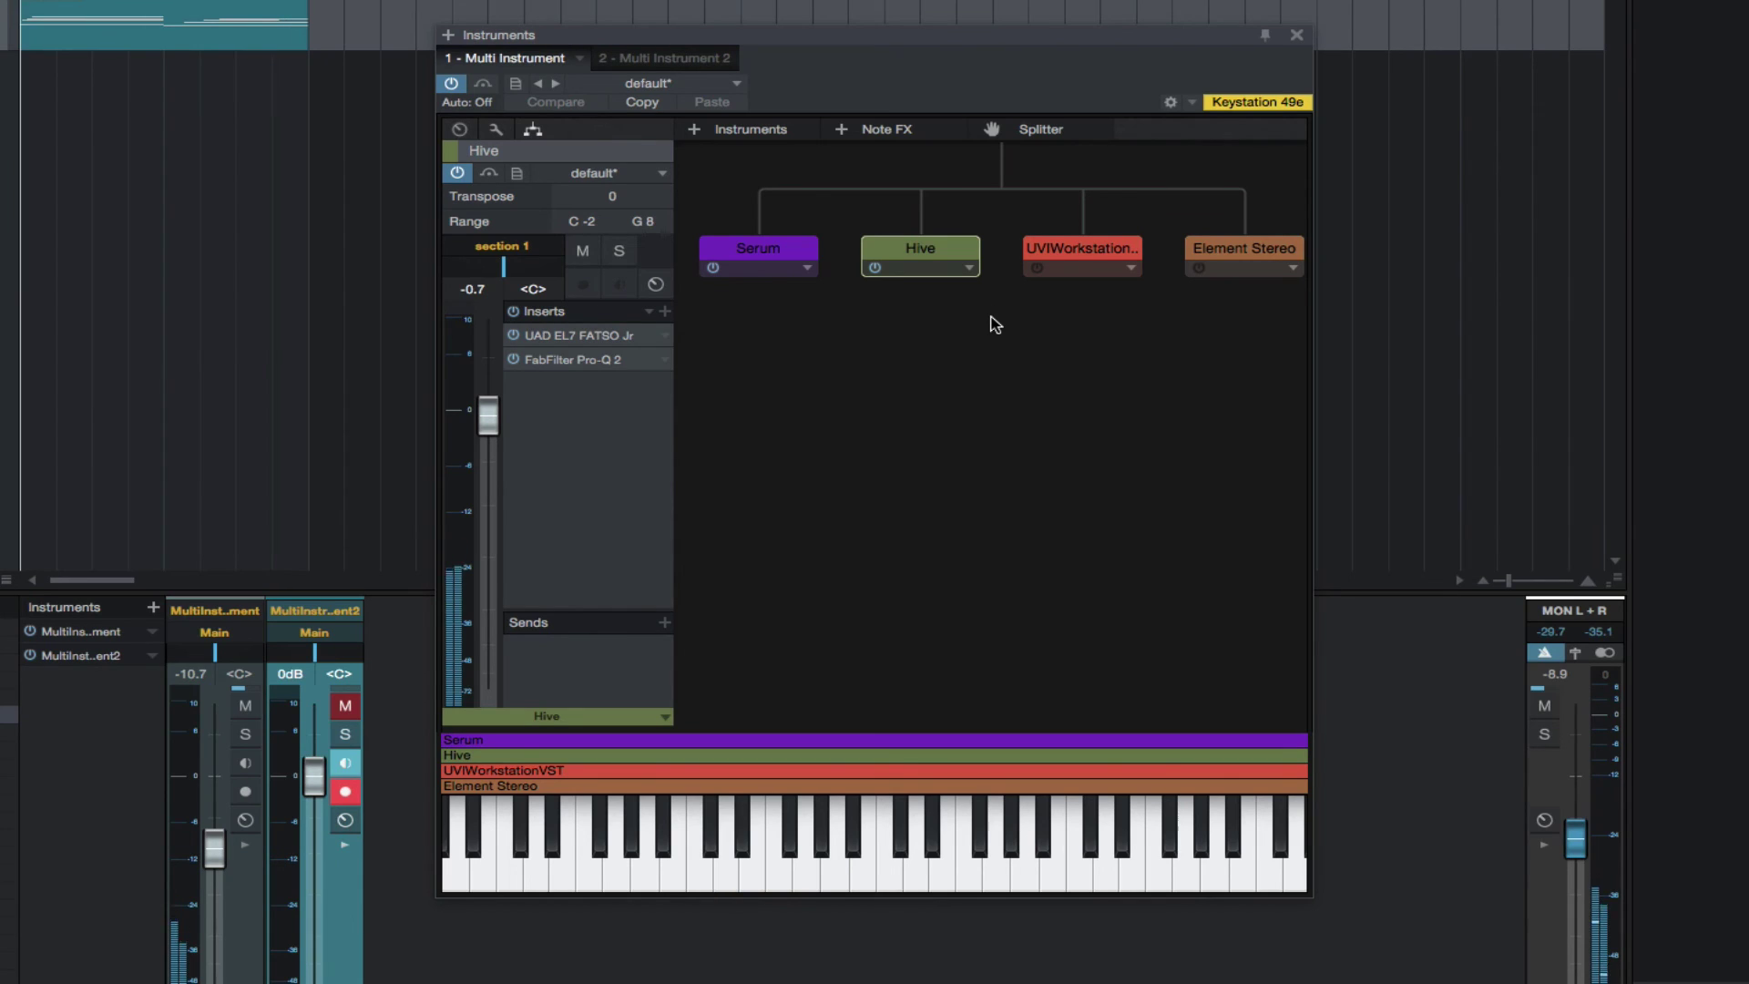
View the UVIWorkstation layer, then the Element Stereo layer with its UAD SSL E Channel Strip.
left_click(1037, 276)
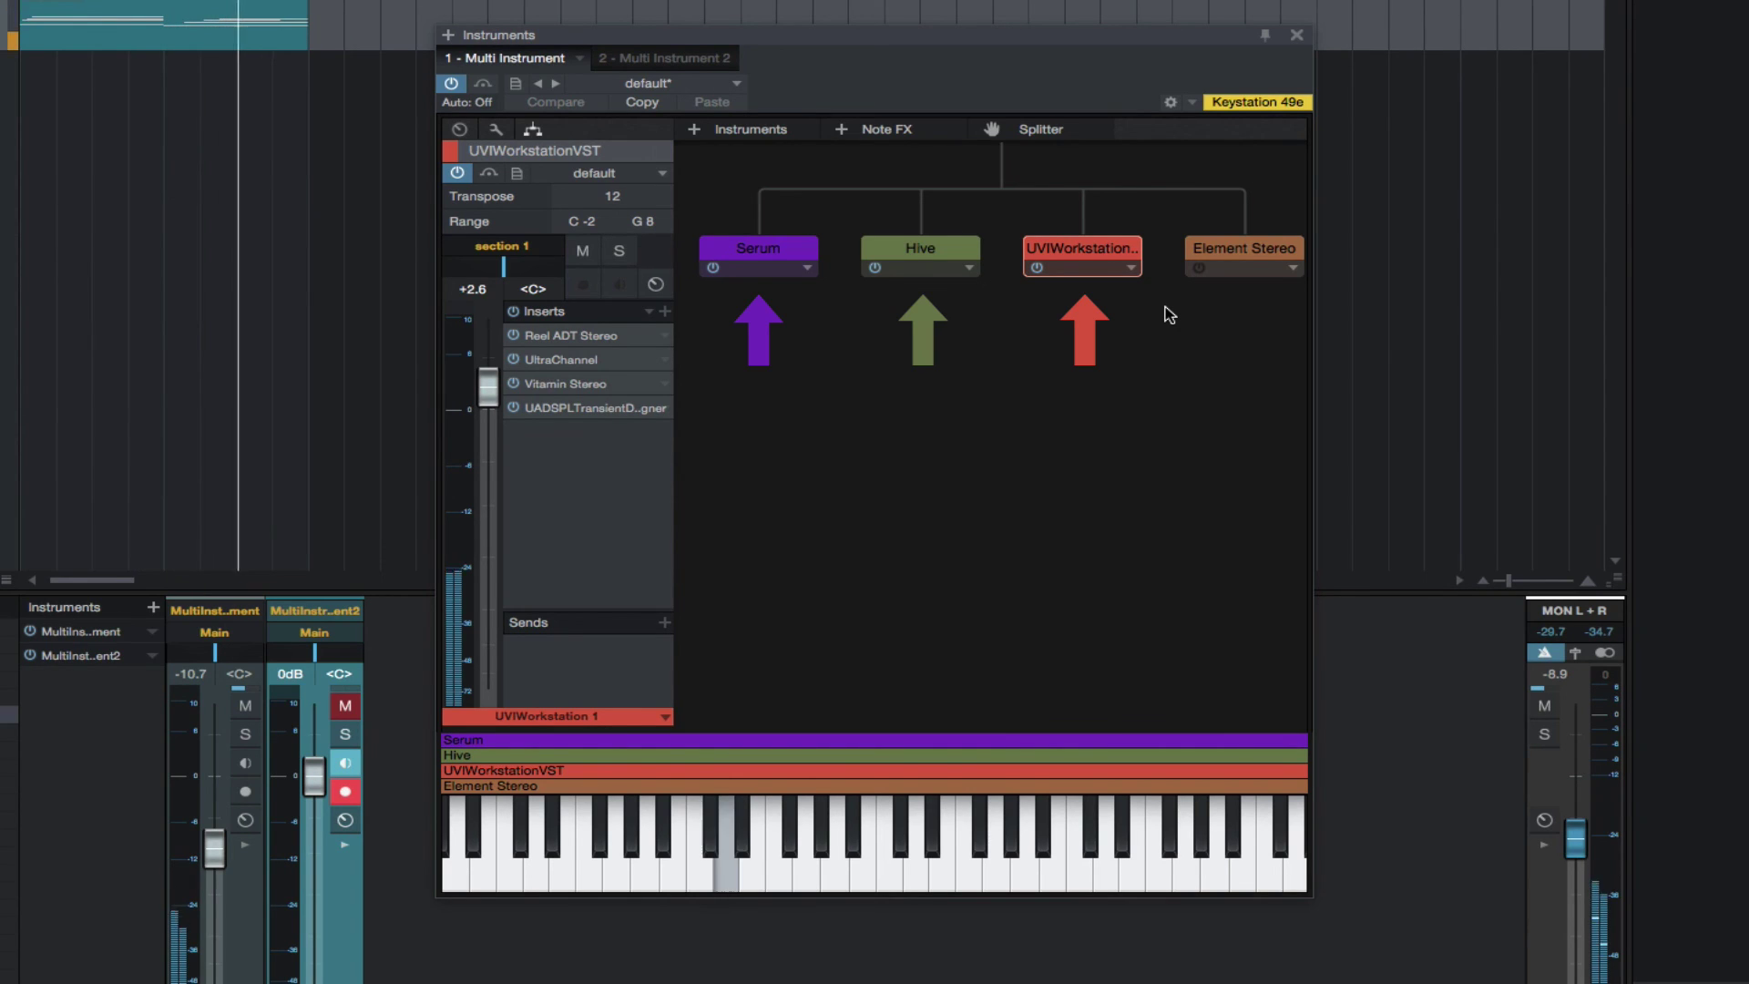
left_click(1202, 264)
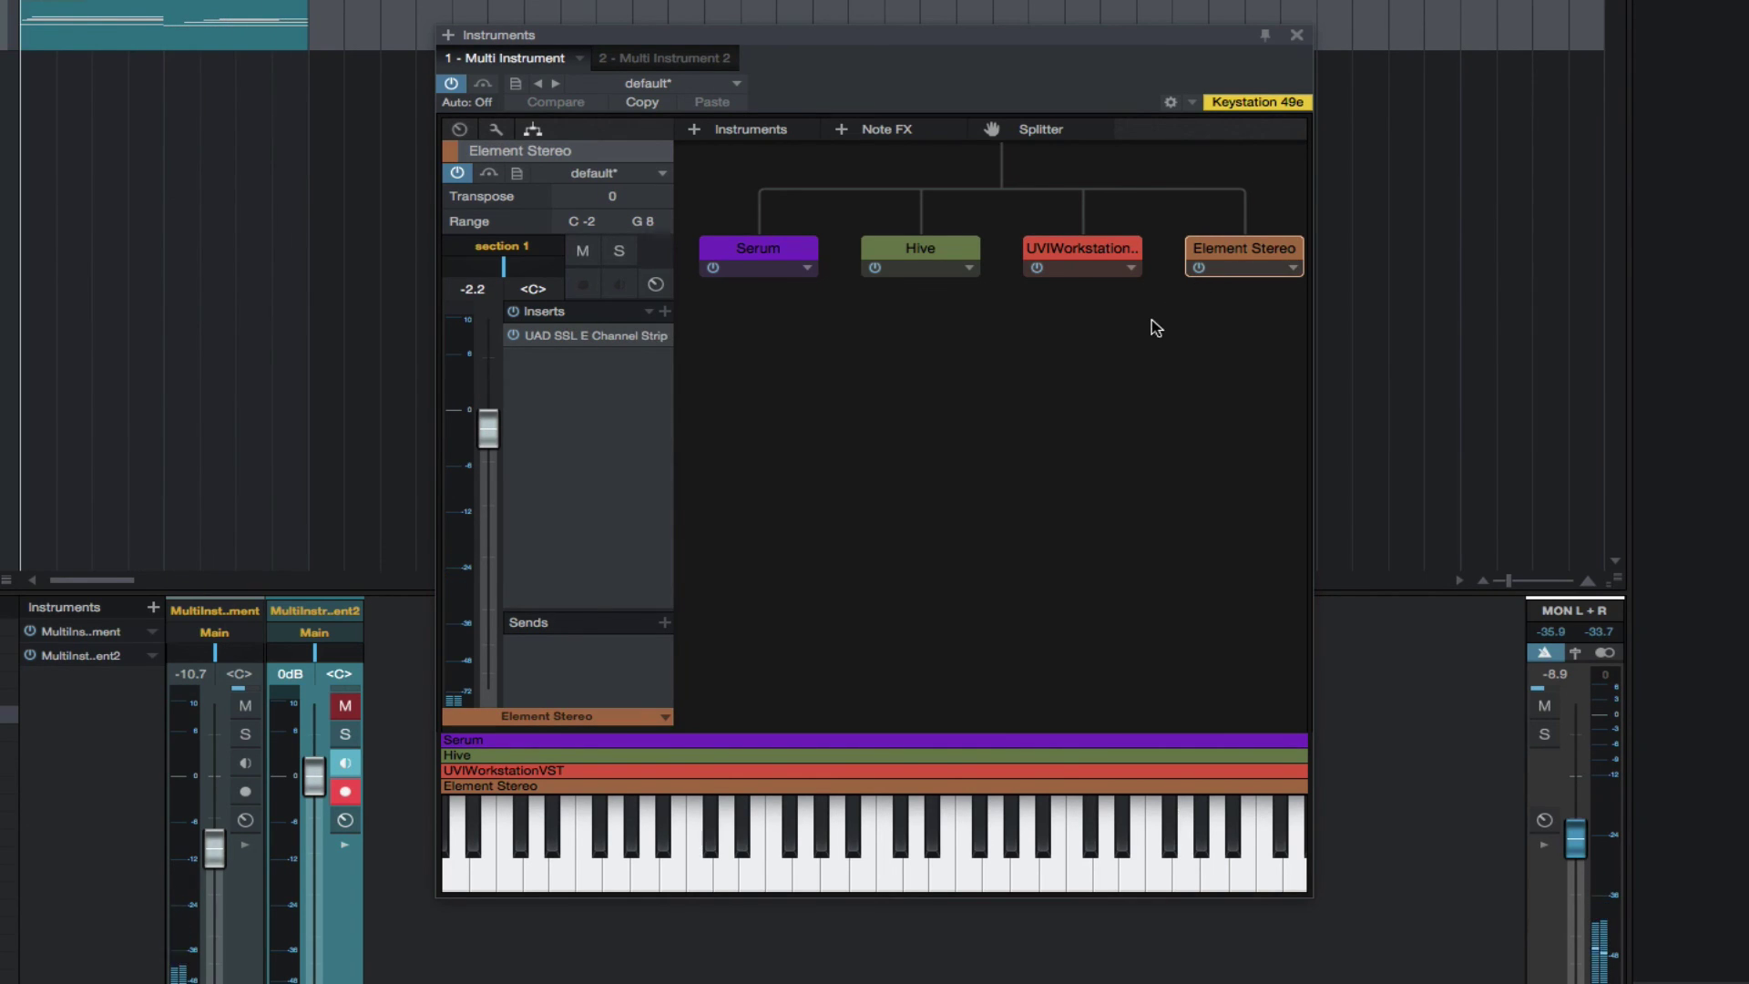